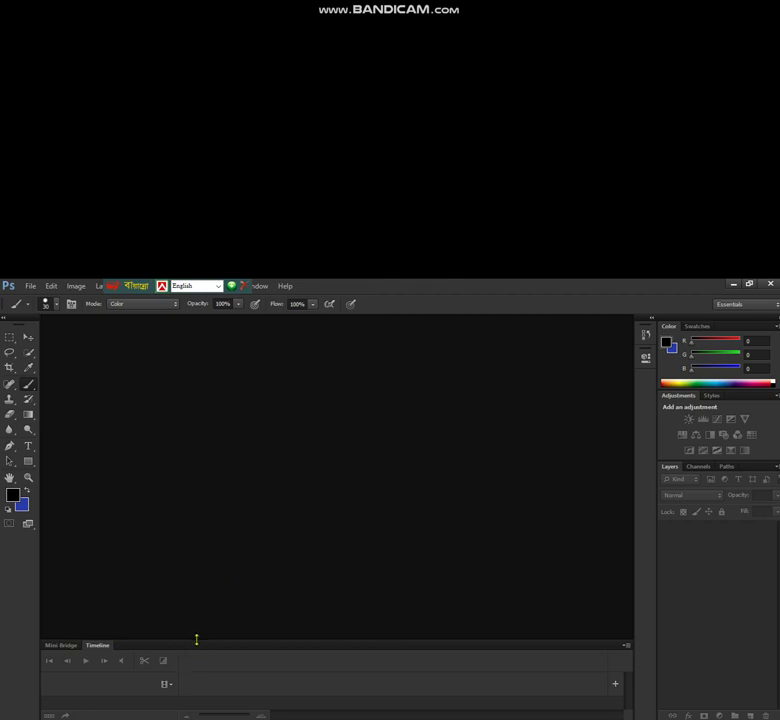
# Bring up Mini Bridge and shrink the area it shares with Timeline to enlarge the workspace
pyautogui.click(62, 646)
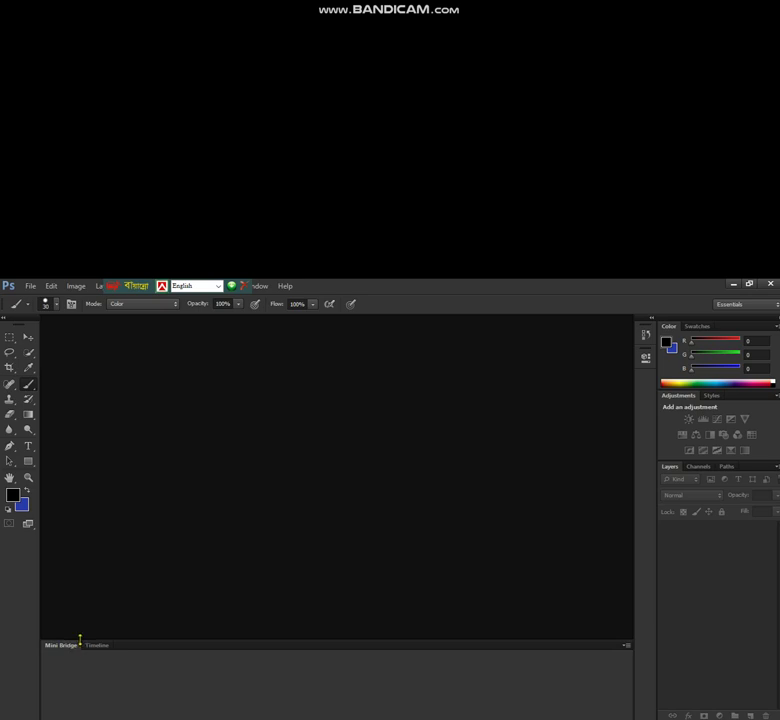
pyautogui.moveTo(80, 640); pyautogui.dragTo(78, 700)
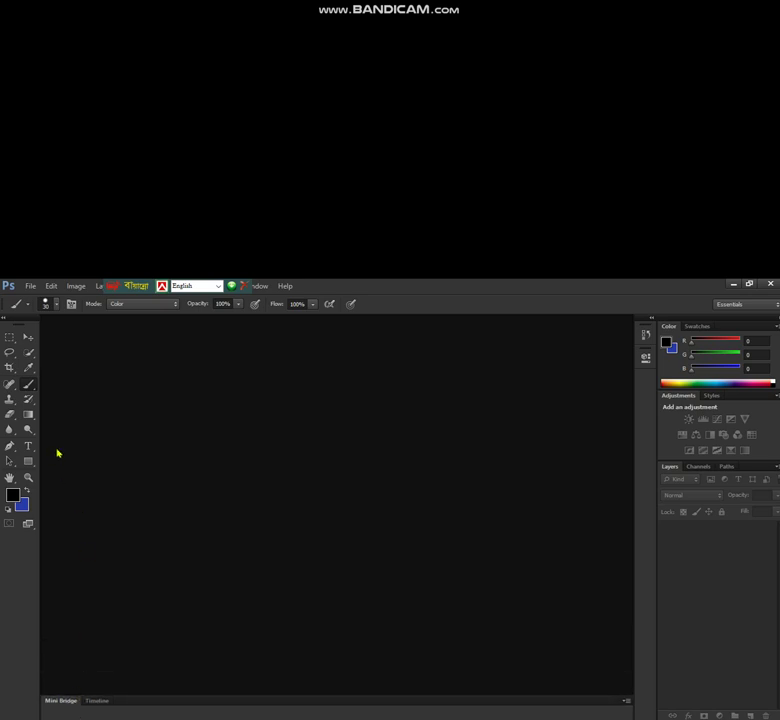
# Start a new document with the Custom preset, 72 pixels/inch resolution and RGB Color mode
pyautogui.hotkey('ctrl', 'n')
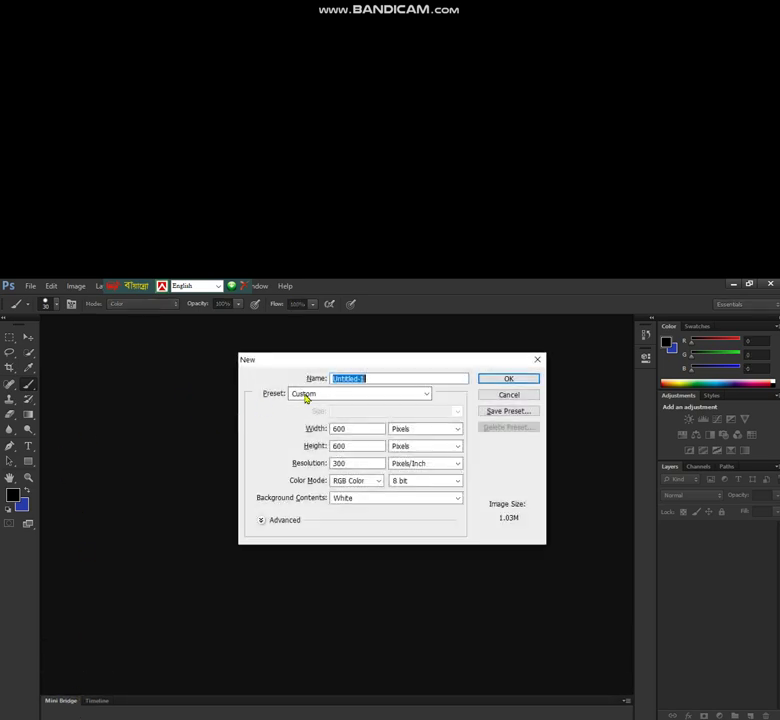
pyautogui.click(312, 397)
pyautogui.click(350, 506)
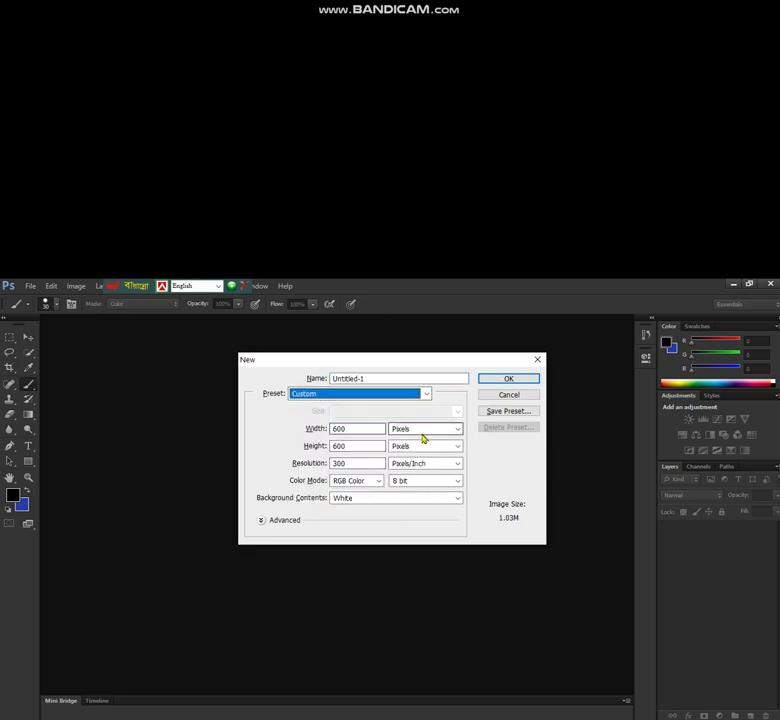
pyautogui.doubleClick(355, 467)
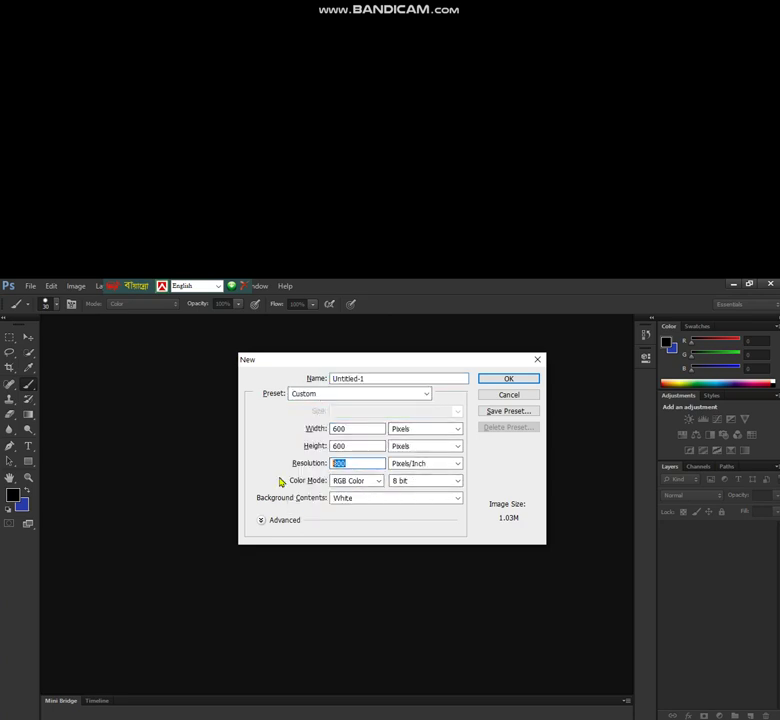
pyautogui.write('72')
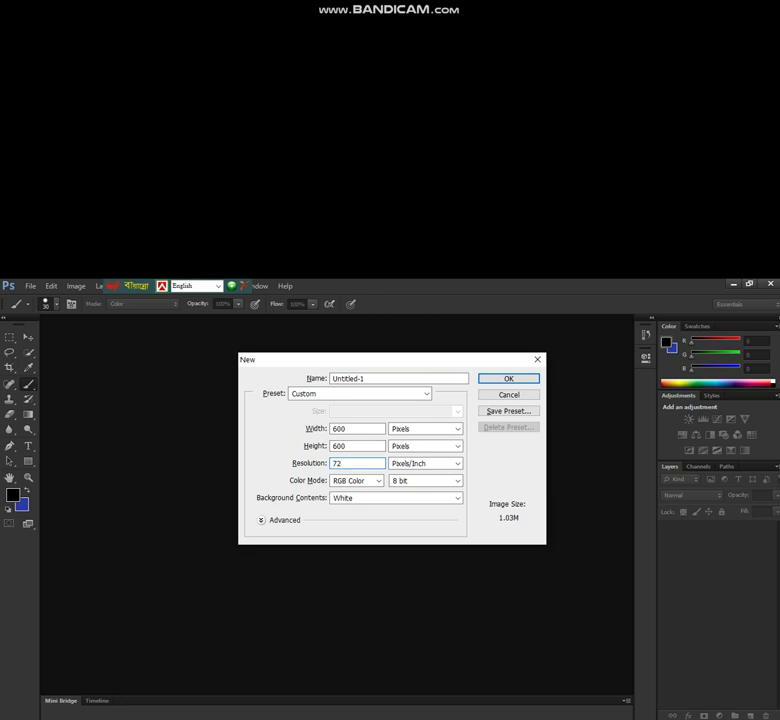
pyautogui.click(378, 484)
pyautogui.click(378, 484)
pyautogui.click(378, 484)
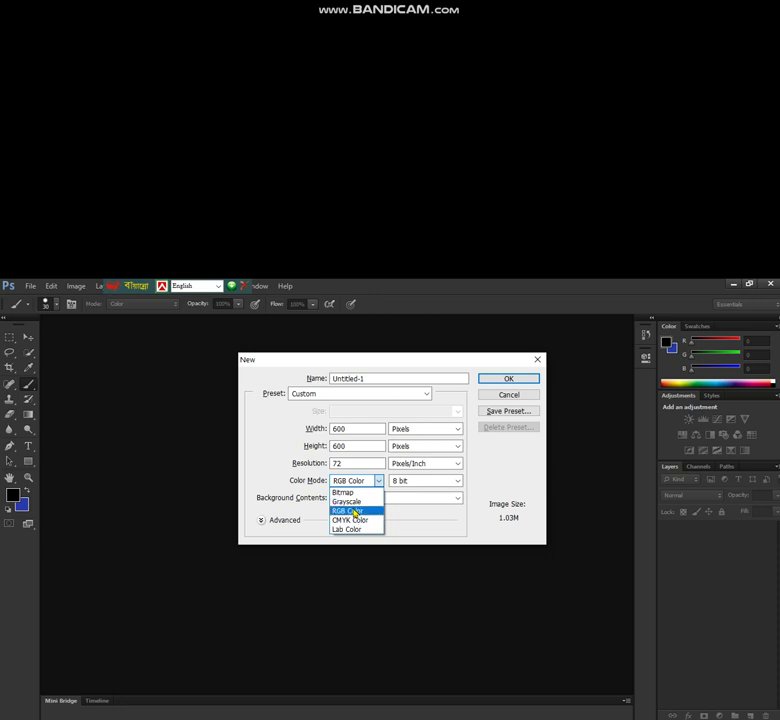
pyautogui.click(352, 511)
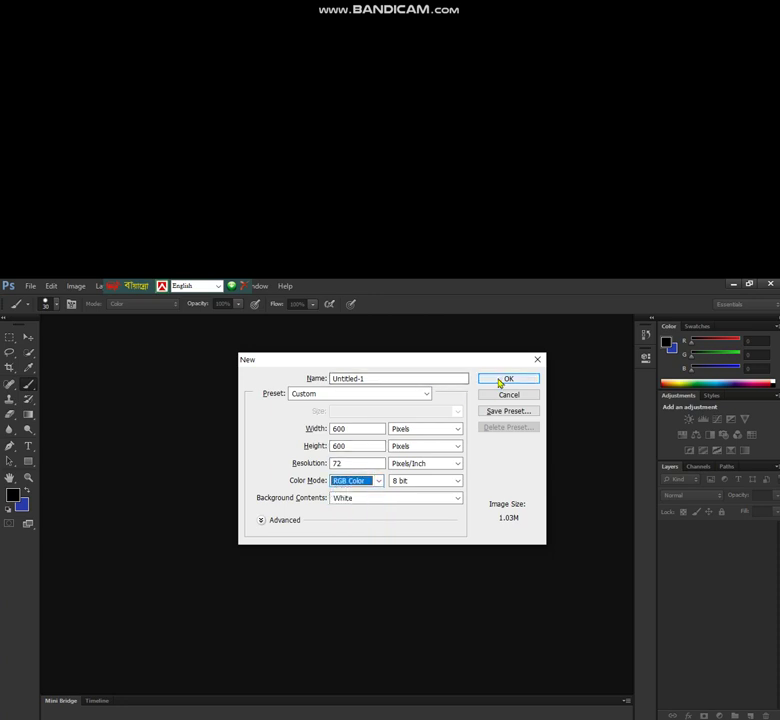
# Name the new document "Sape Design" and create it
pyautogui.click(417, 377)
pyautogui.press('BackSpace')
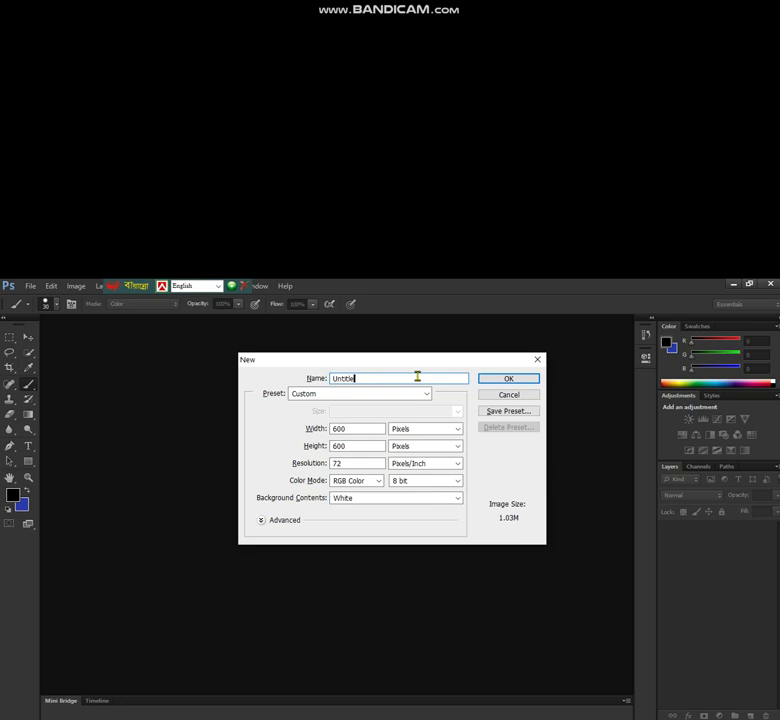
pyautogui.press('BackSpace')
pyautogui.press('BackSpace')
pyautogui.press('BackSpace')
pyautogui.press('BackSpace')
pyautogui.press('BackSpace')
pyautogui.press('BackSpace')
pyautogui.press('BackSpace')
pyautogui.write('Sape Design')
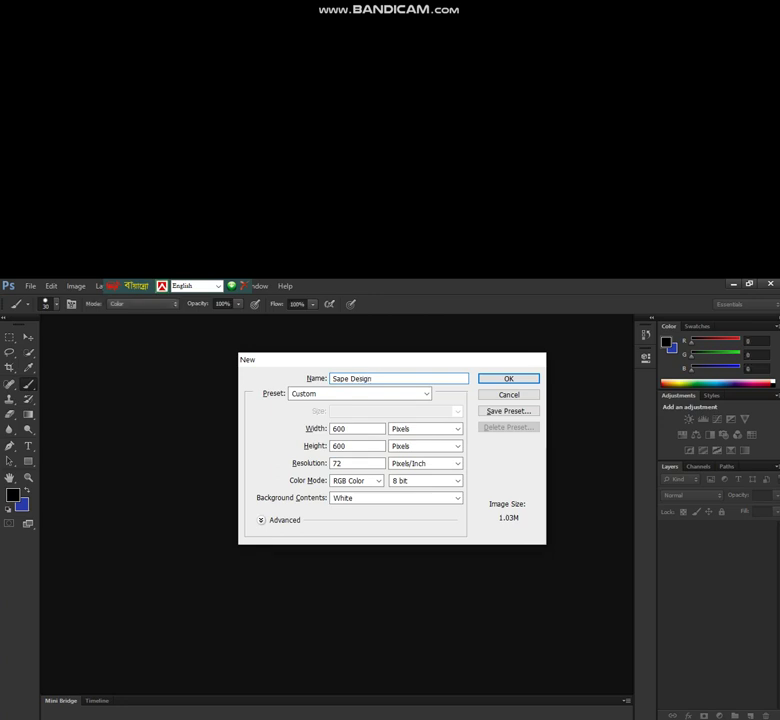
pyautogui.press('Return')
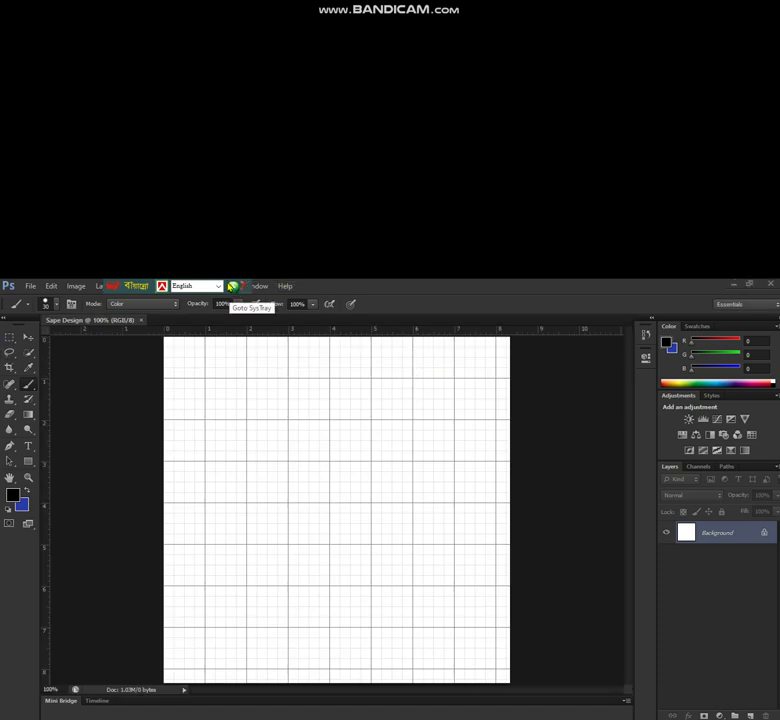
# Send the floating language bar to the system tray and turn off Extras to hide the canvas grid
pyautogui.click(232, 287)
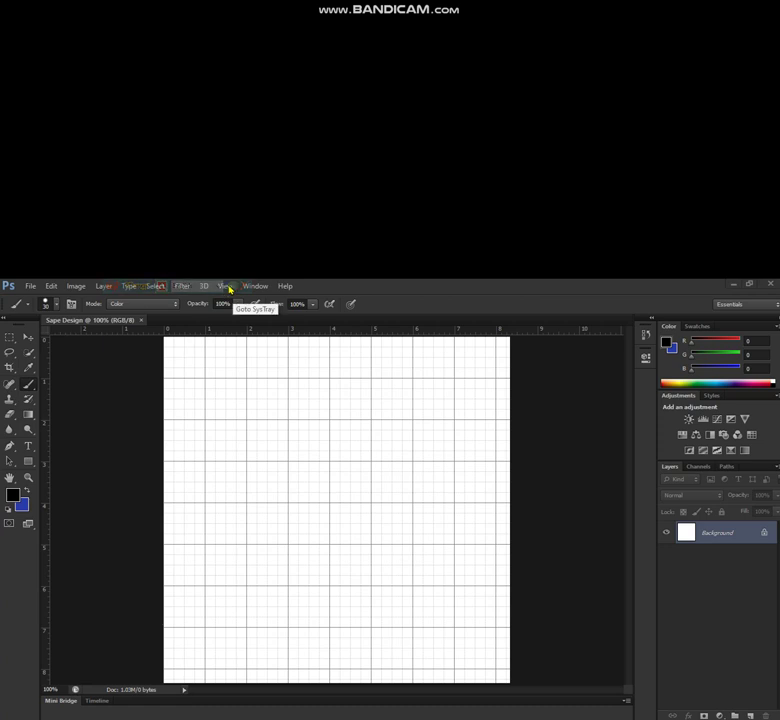
pyautogui.click(228, 288)
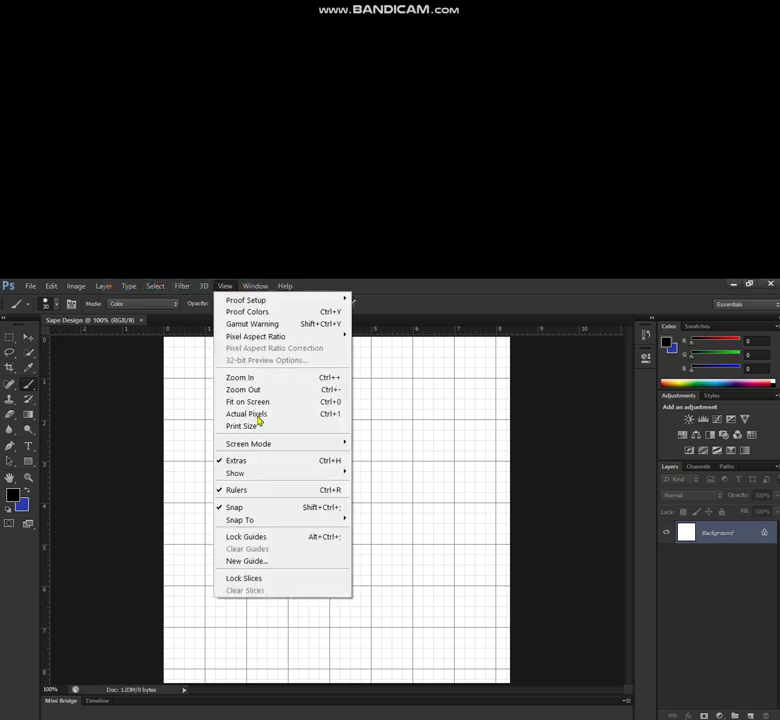
pyautogui.click(281, 463)
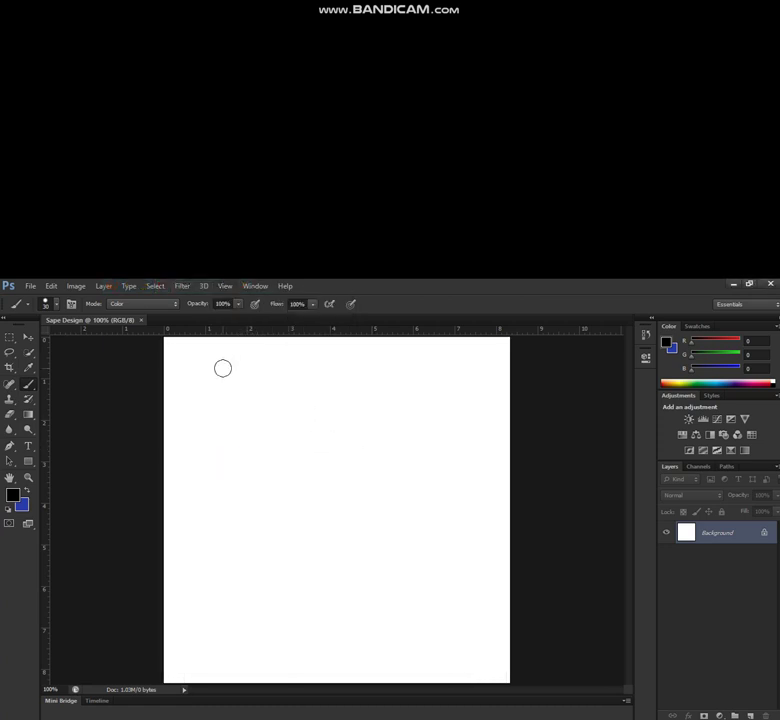
pyautogui.hotkey('ctrl', '-')
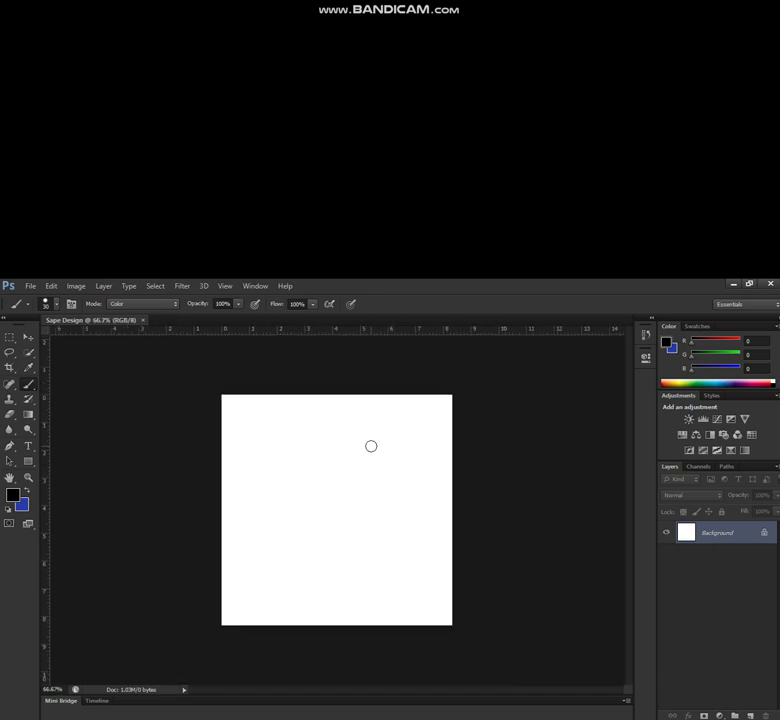
# Draw a black rounded rectangle about 188 by 170 px with a 10 px corner radius on the canvas
pyautogui.press('v')
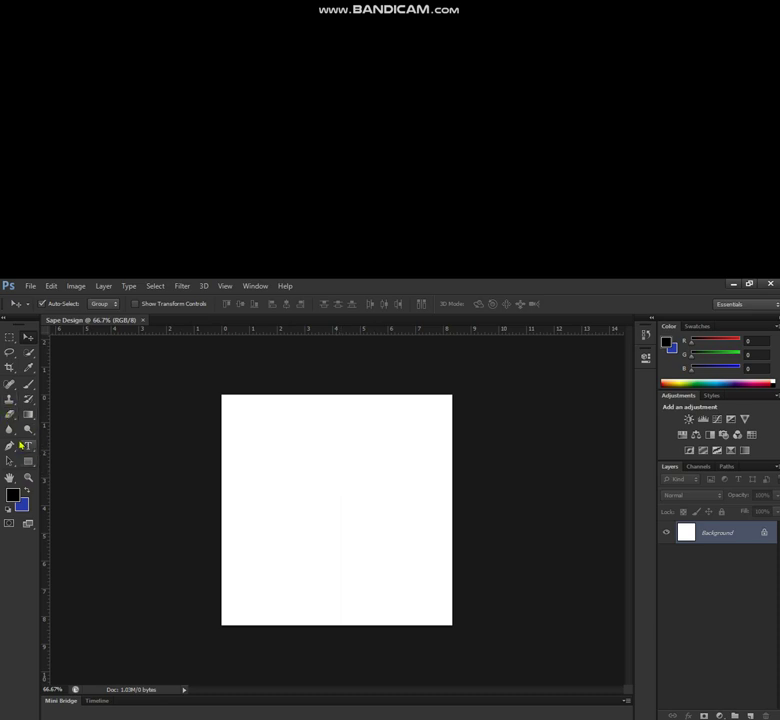
pyautogui.moveTo(27, 462); pyautogui.dragTo(70, 474)
pyautogui.moveTo(281, 454); pyautogui.dragTo(353, 519)
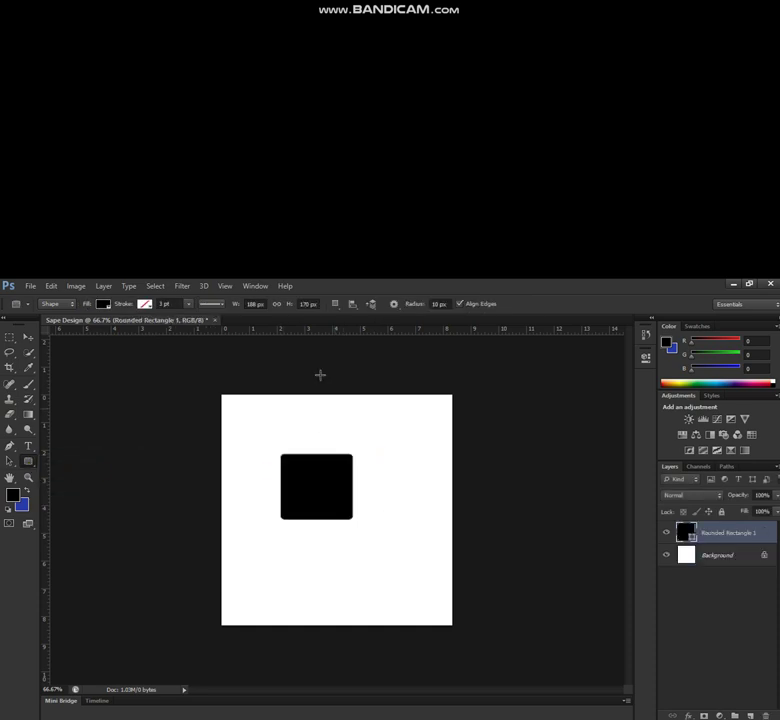
# Set the rounded rectangle's width and height to 600 px and move it to align with the canvas edges
pyautogui.click(255, 304)
pyautogui.write('600')
pyautogui.press('Tab')
pyautogui.write('600')
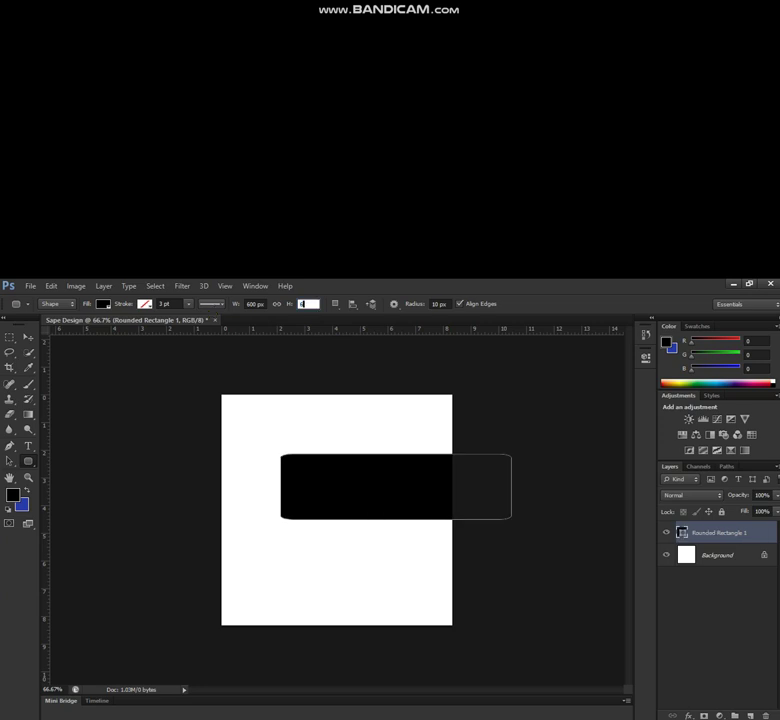
pyautogui.press('Tab')
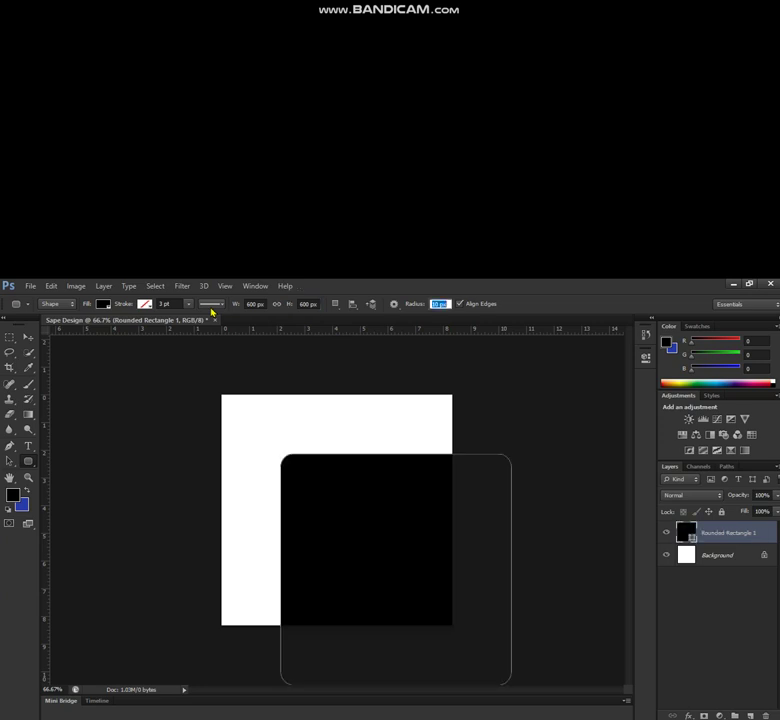
pyautogui.press('Return')
pyautogui.press('v')
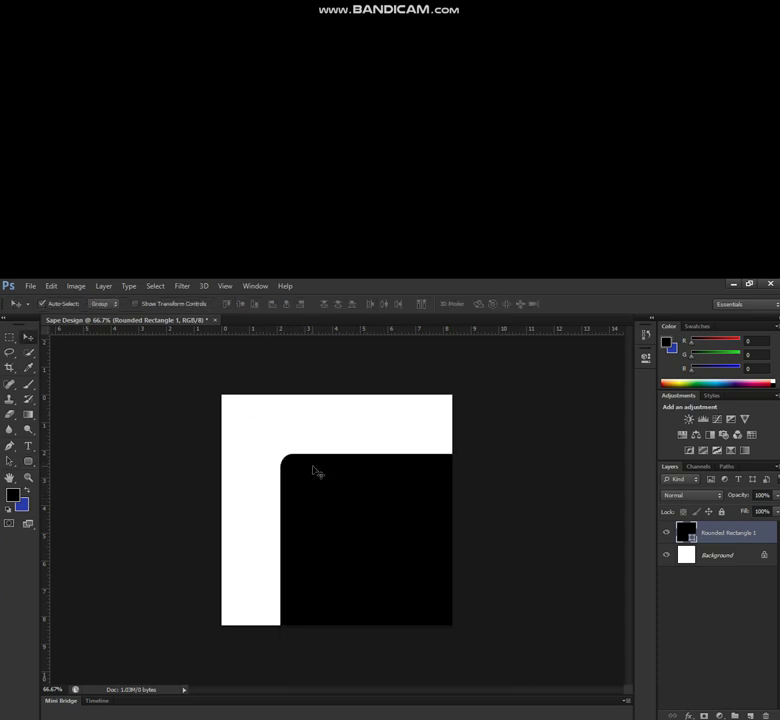
pyautogui.moveTo(315, 470); pyautogui.dragTo(255, 412)
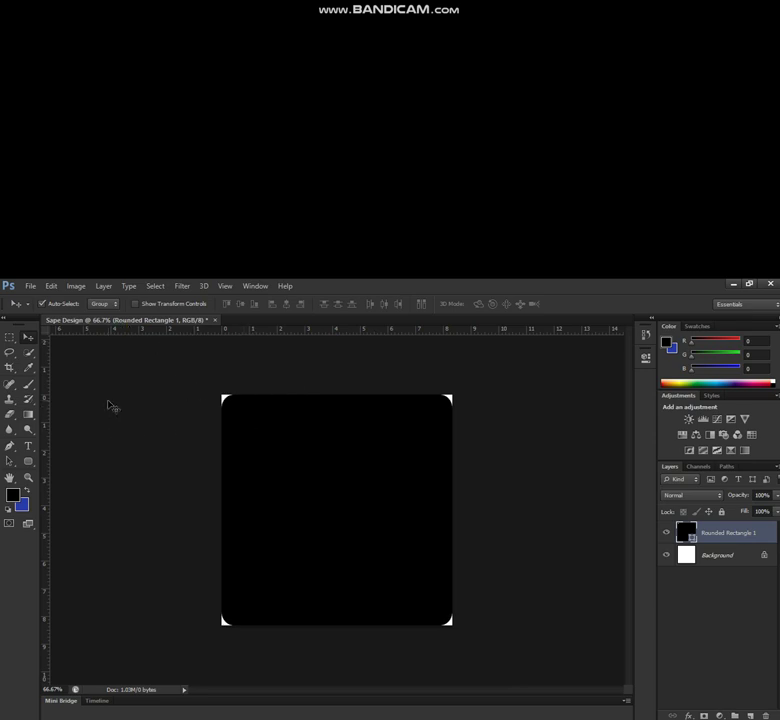
# Change the rounded rectangle's fill to yellow
pyautogui.press('a')
pyautogui.press('u')
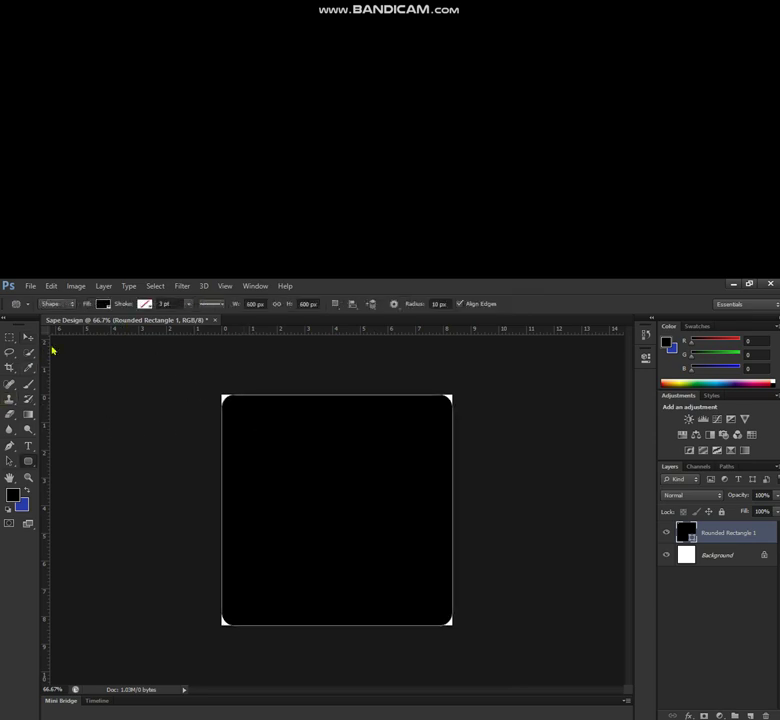
pyautogui.click(106, 303)
pyautogui.click(54, 371)
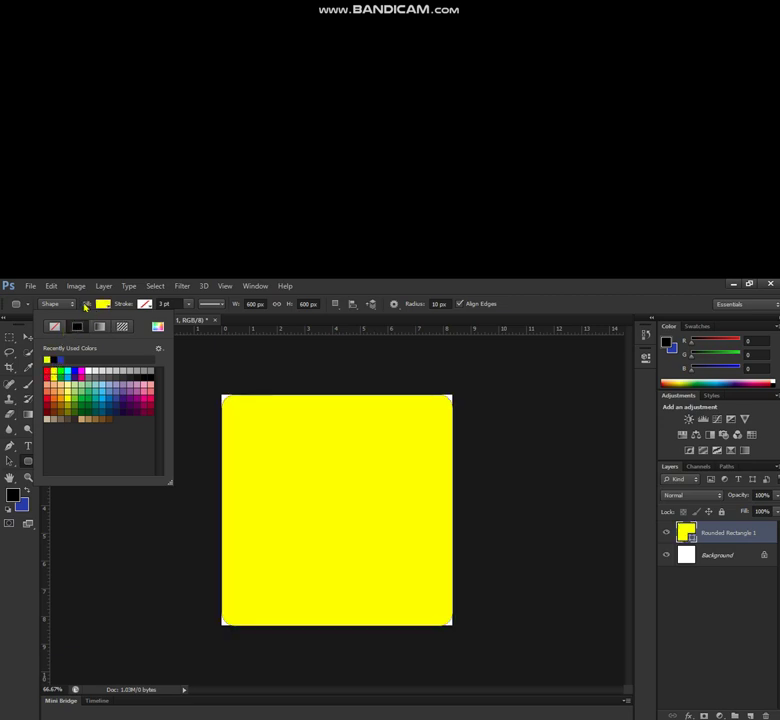
pyautogui.click(106, 303)
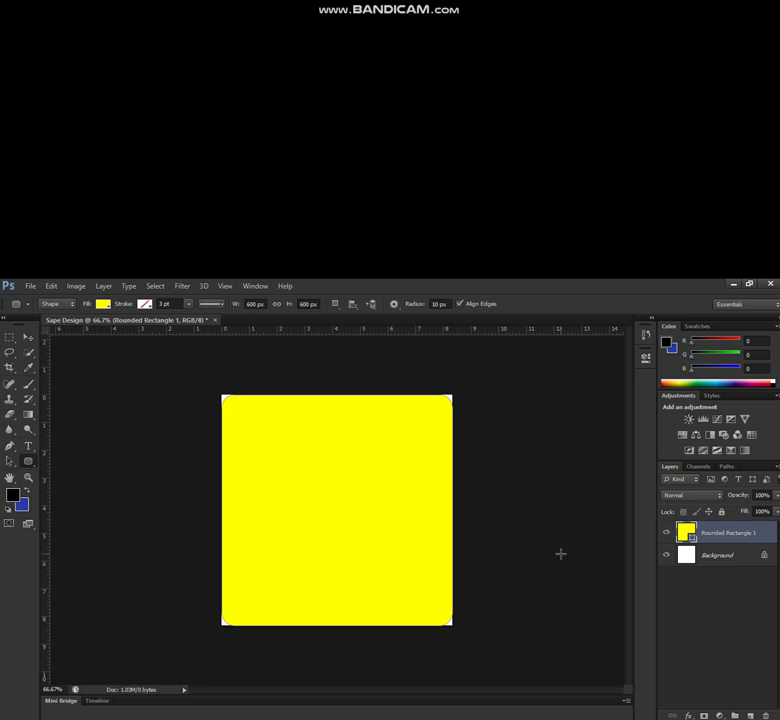
# Apply a drop shadow with a 150° angle and 10 px size, plus a 3 px black outside stroke, to the rounded rectangle's layer
pyautogui.rightClick(722, 536)
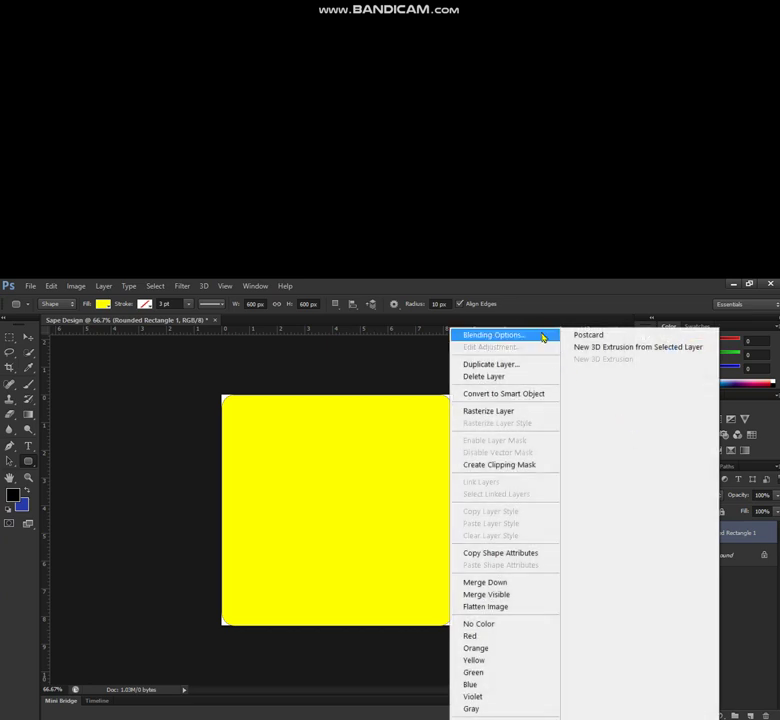
pyautogui.click(541, 335)
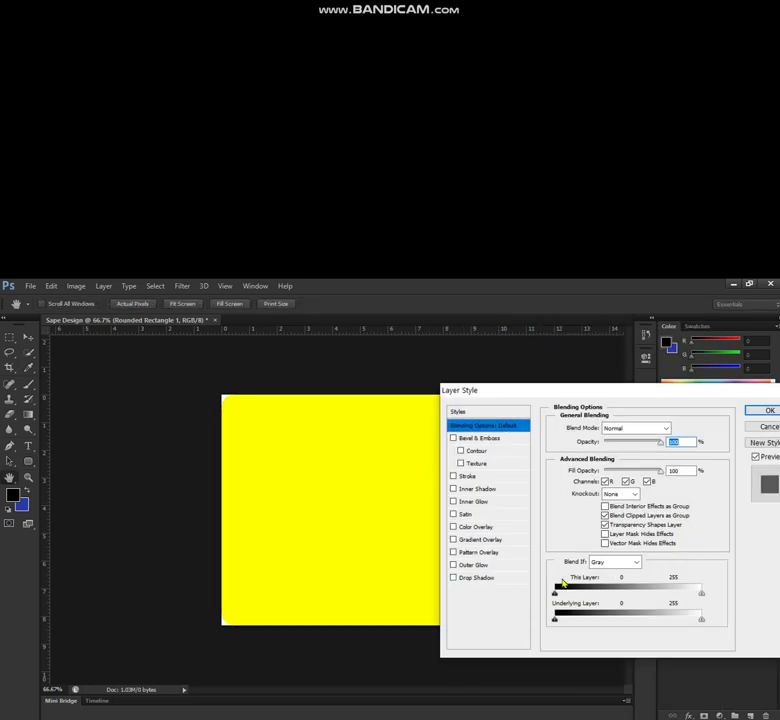
pyautogui.click(477, 578)
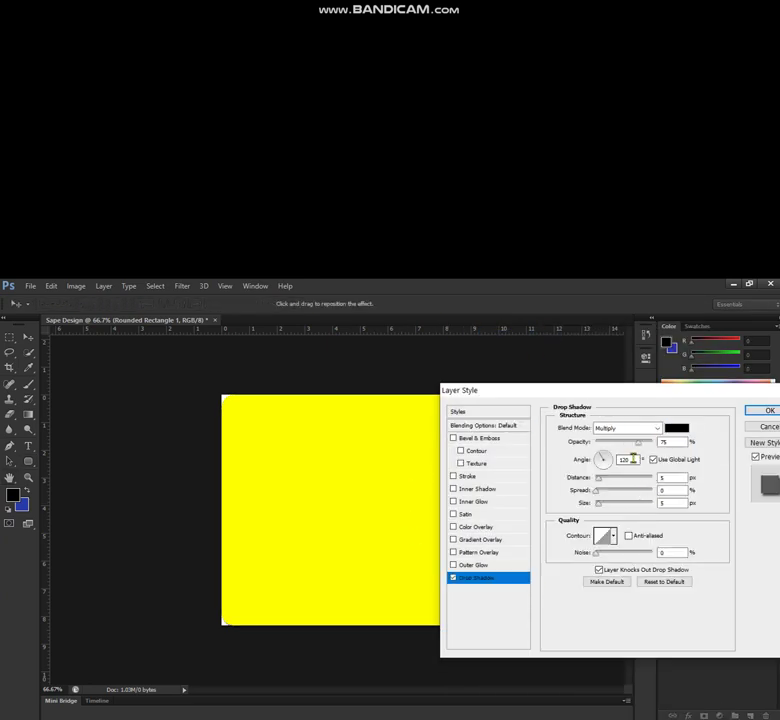
pyautogui.doubleClick(626, 459)
pyautogui.write('150')
pyautogui.click(681, 503)
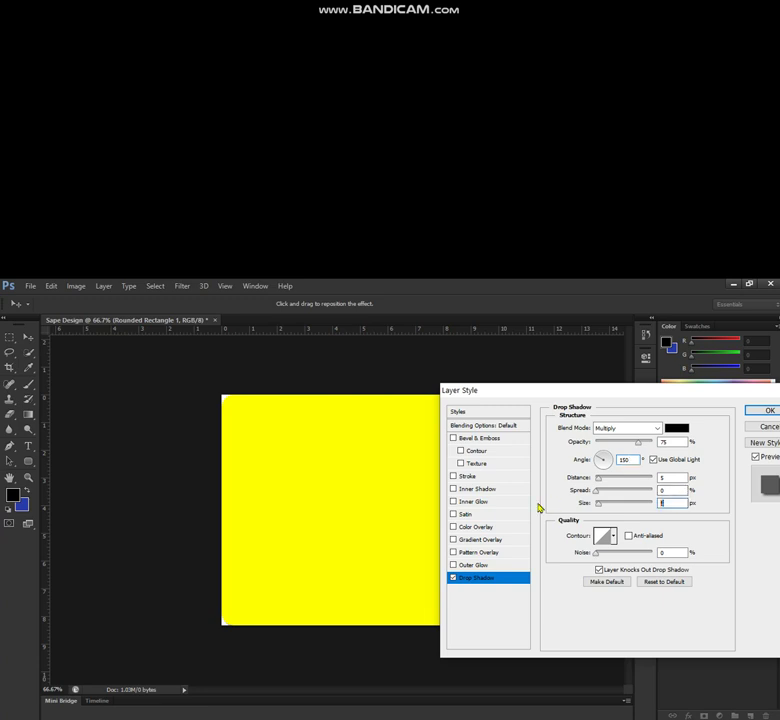
pyautogui.write('10')
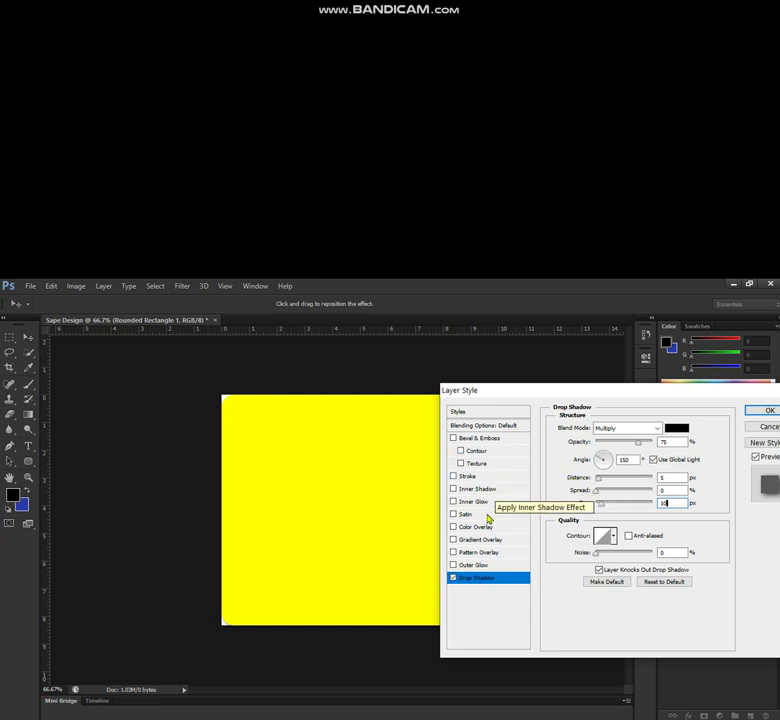
pyautogui.click(467, 476)
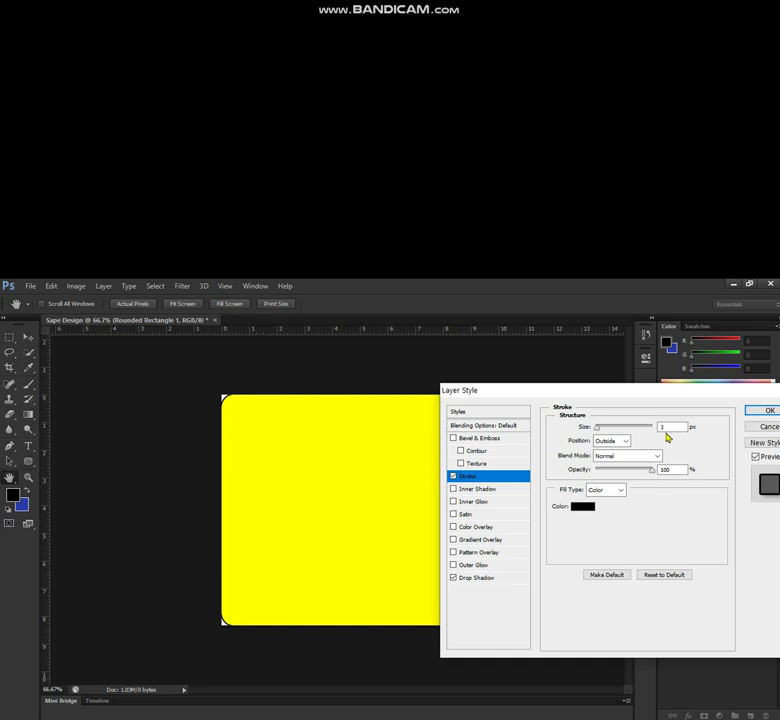
pyautogui.click(763, 413)
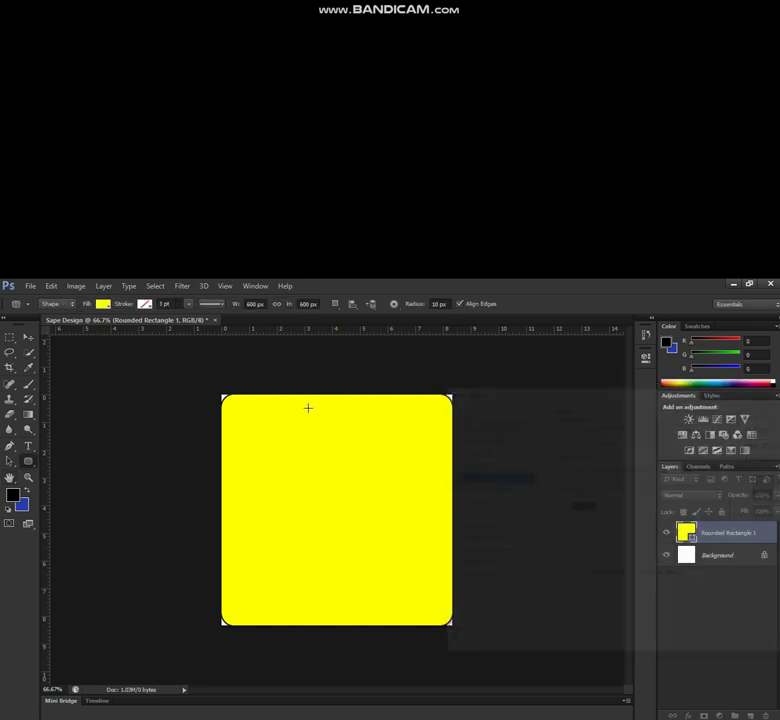
# Set the rounded rectangle's fill to no color
pyautogui.click(103, 304)
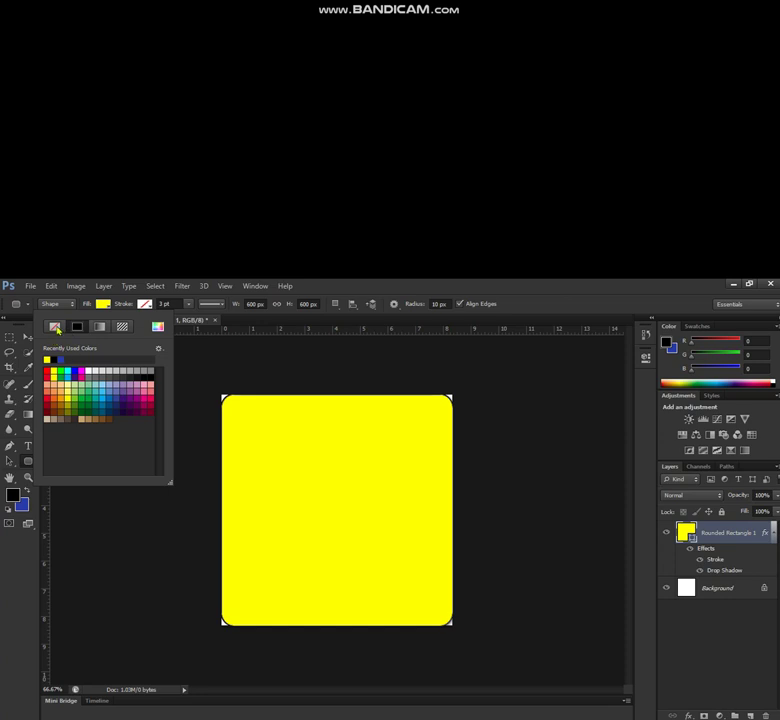
pyautogui.click(55, 326)
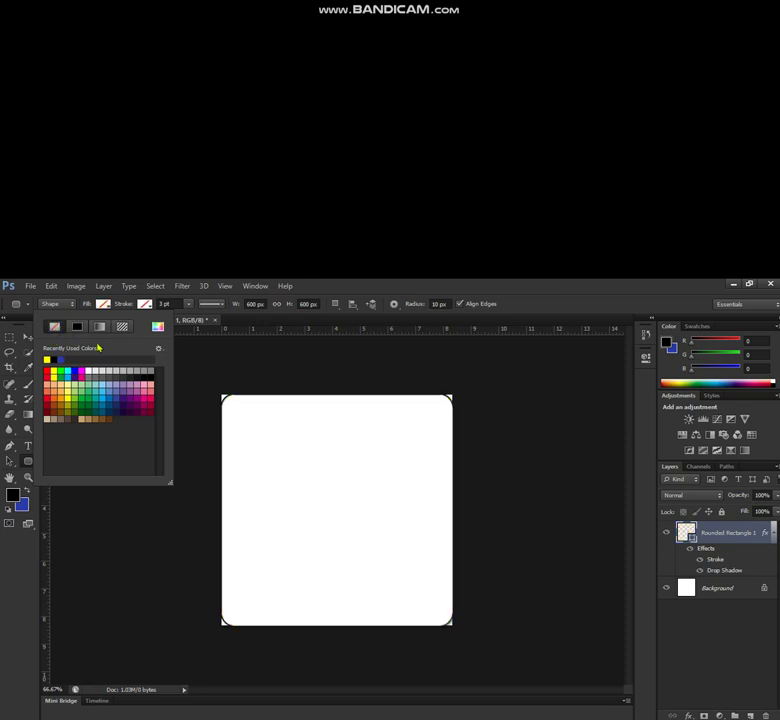
pyautogui.click(103, 304)
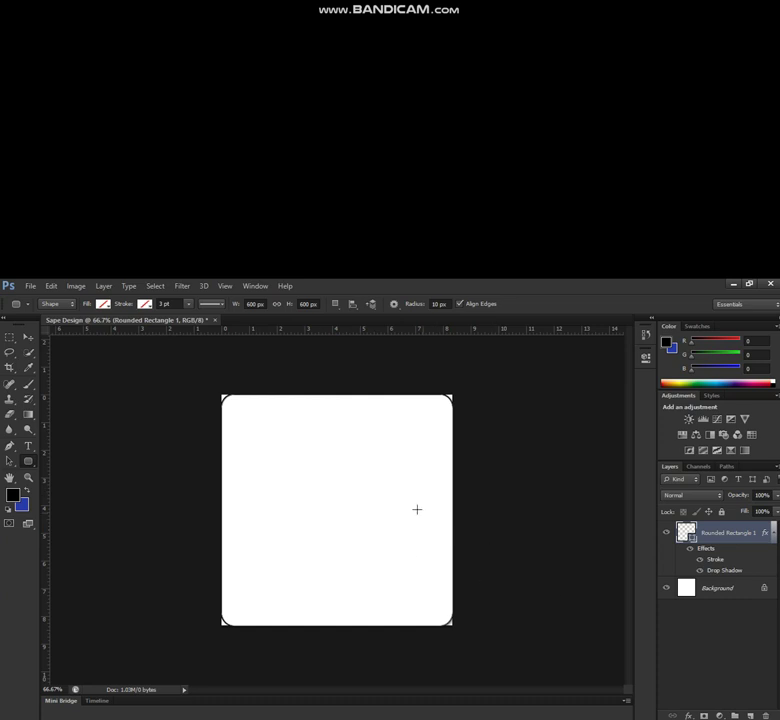
# Add a new layer and draw a black rectangle about 133 × 123 px in the canvas's left half
pyautogui.hotkey('ctrl', 'shift', 'n')
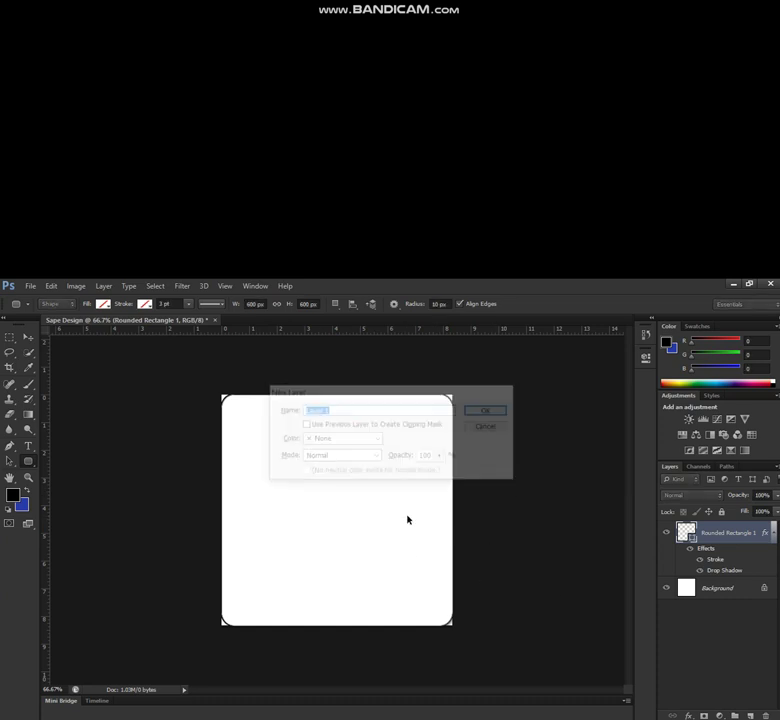
pyautogui.press('Return')
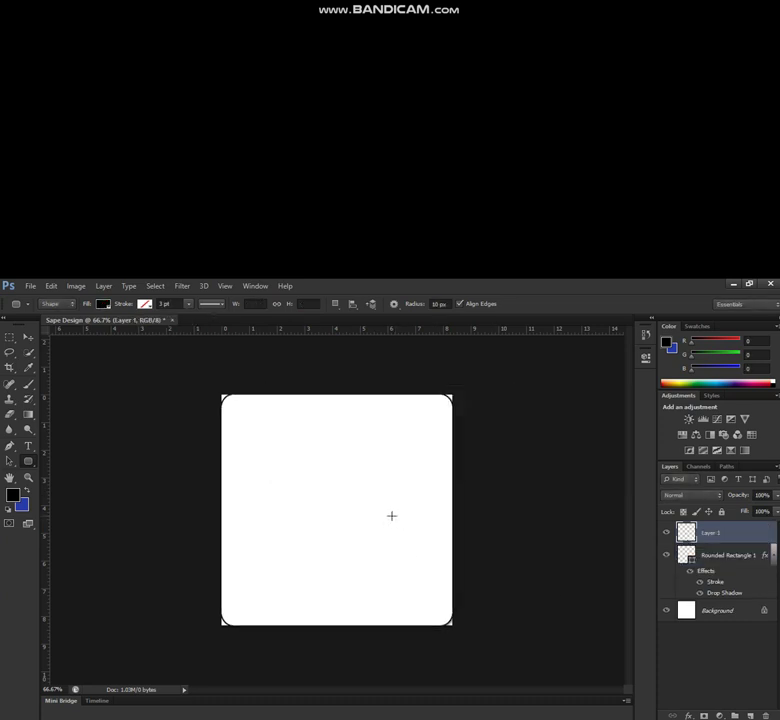
pyautogui.moveTo(28, 462); pyautogui.dragTo(77, 465)
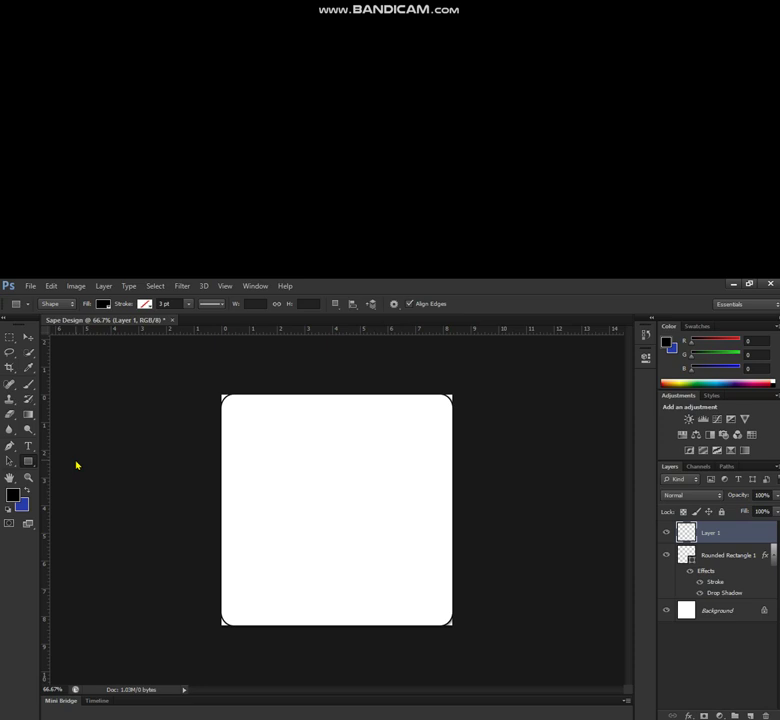
pyautogui.moveTo(270, 464); pyautogui.dragTo(321, 511)
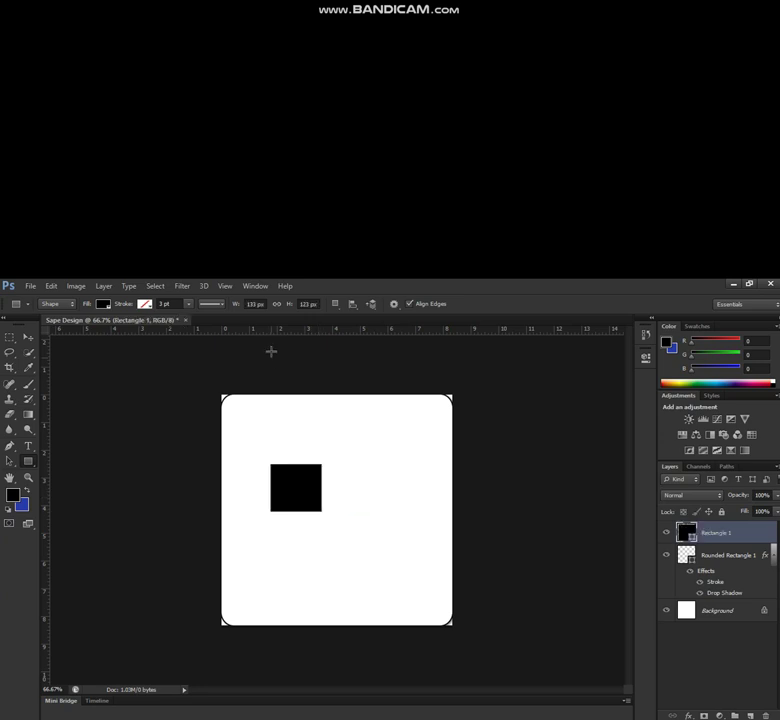
# Set the black rectangle's width and height to 200 px each
pyautogui.click(255, 303)
pyautogui.write('200')
pyautogui.press('Tab')
pyautogui.write('200')
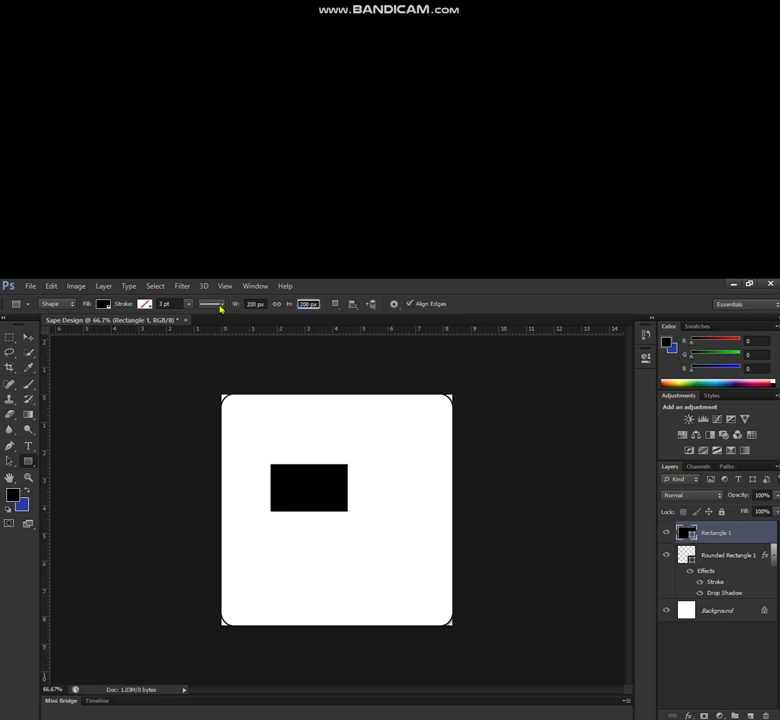
pyautogui.press('Tab')
pyautogui.write('3')
pyautogui.press('Return')
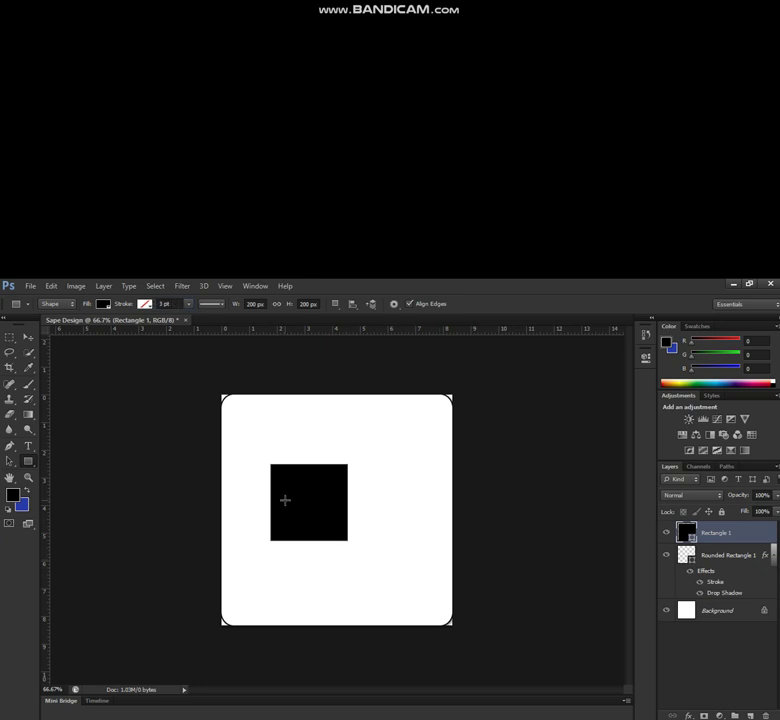
# Move the black square slightly up and left on the canvas and rotate it by 30°
pyautogui.press('v')
pyautogui.moveTo(299, 517); pyautogui.dragTo(287, 484)
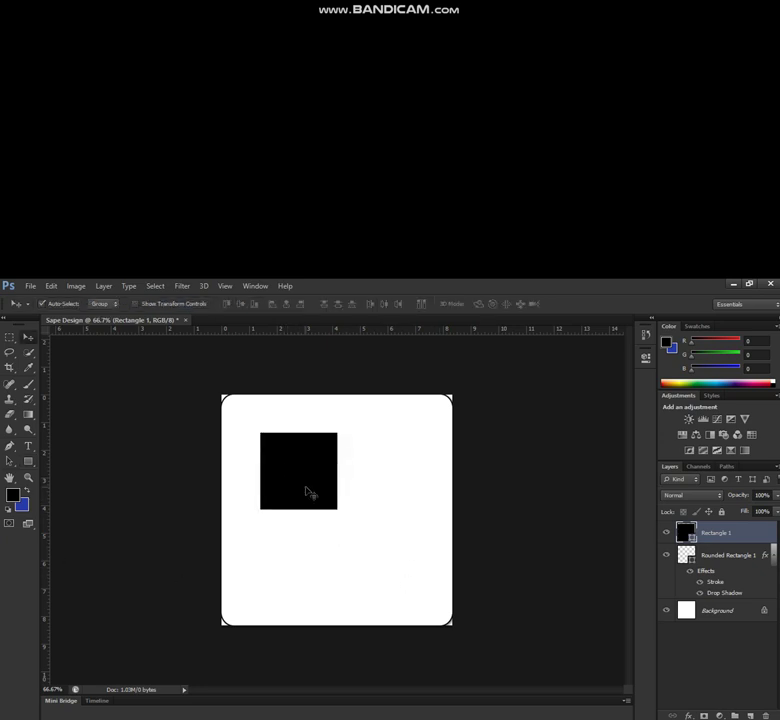
pyautogui.hotkey('ctrl', 't')
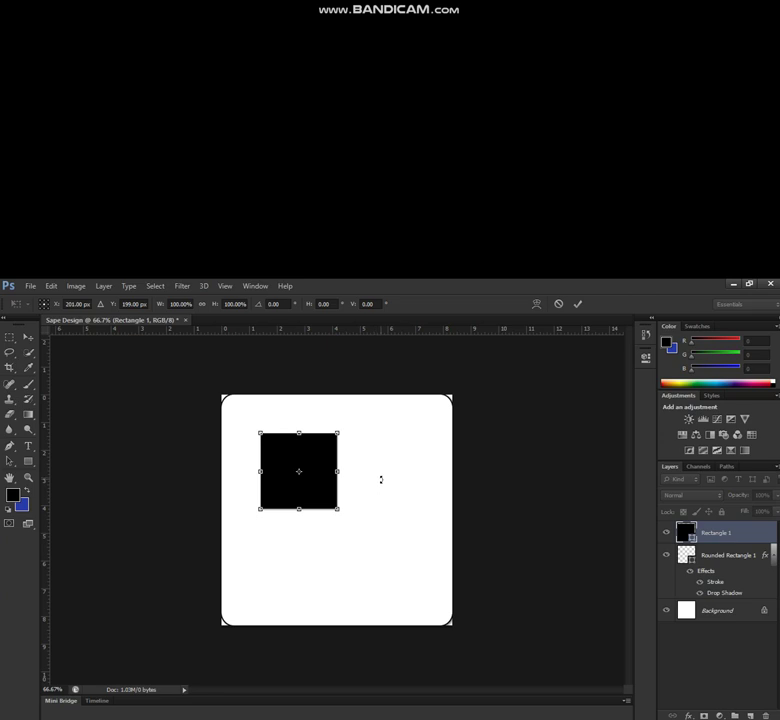
pyautogui.click(271, 304)
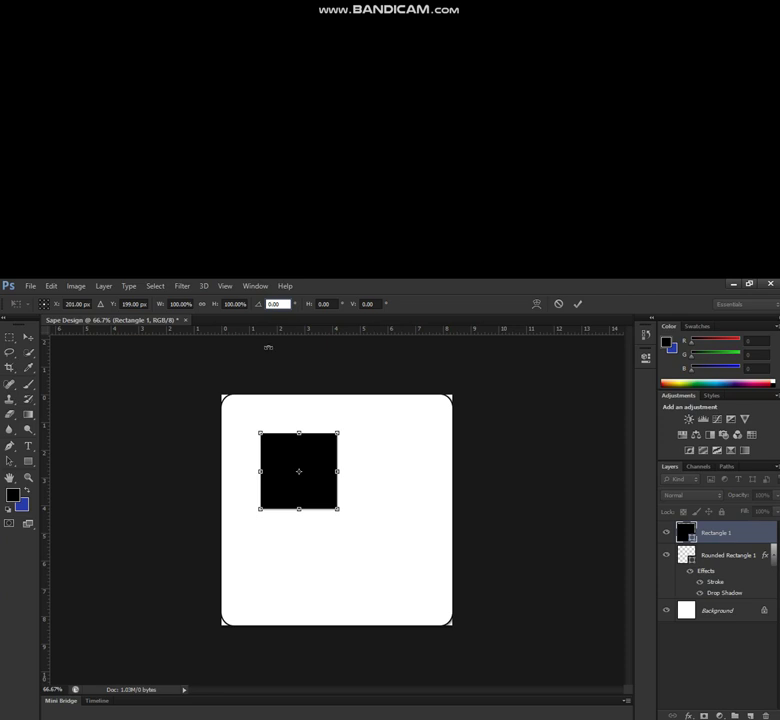
pyautogui.write('30')
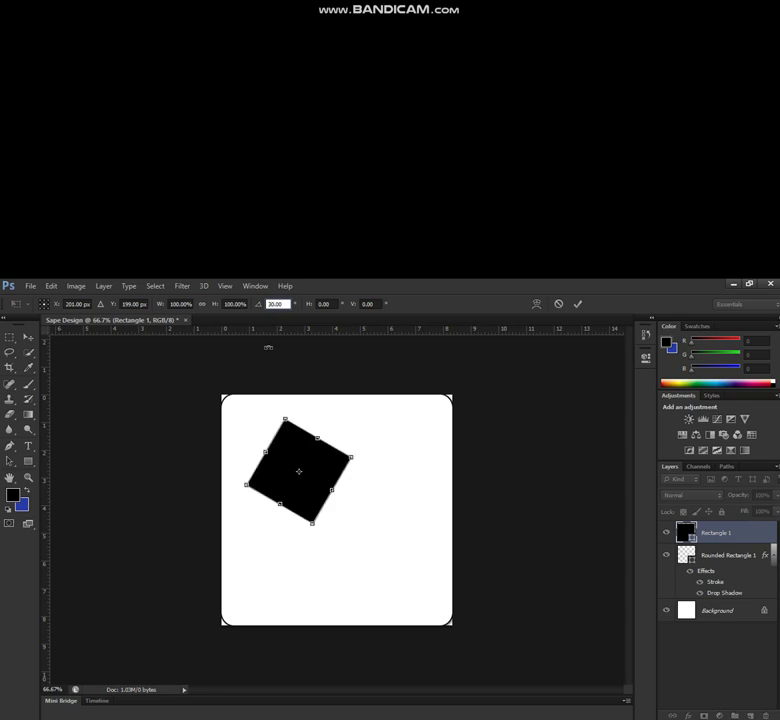
pyautogui.press('Return')
pyautogui.press('Return')
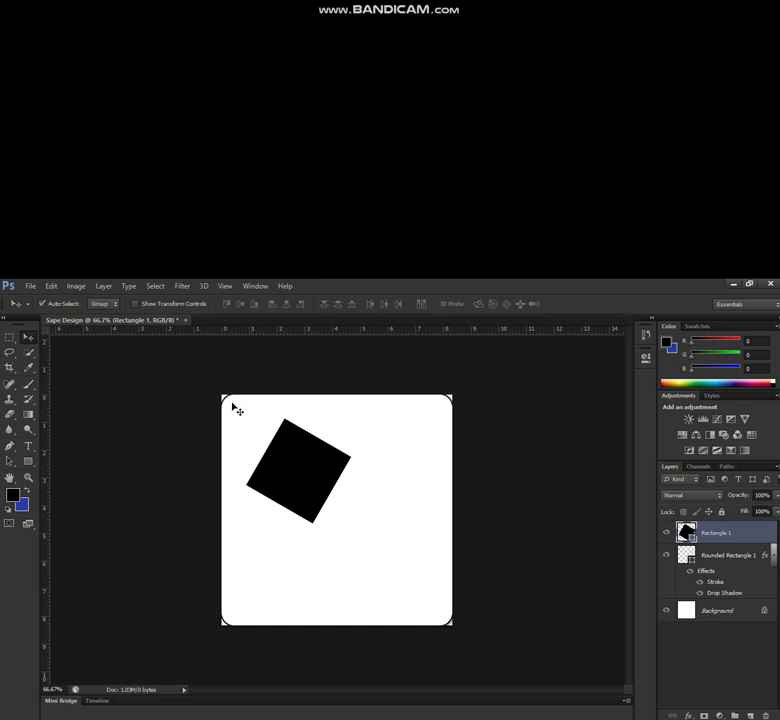
# Change the rotated square's fill to medium green
pyautogui.press('u')
pyautogui.click(103, 303)
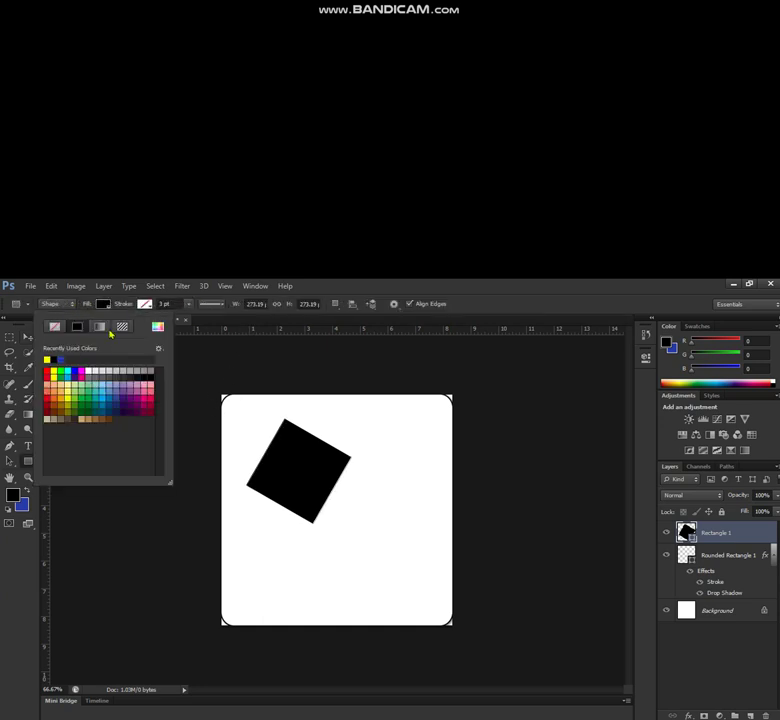
pyautogui.click(62, 377)
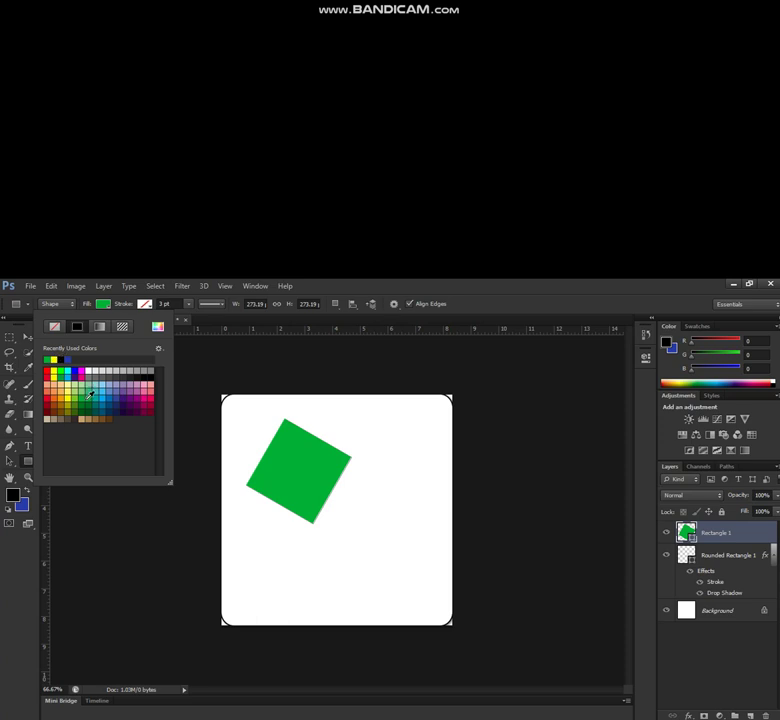
pyautogui.click(89, 395)
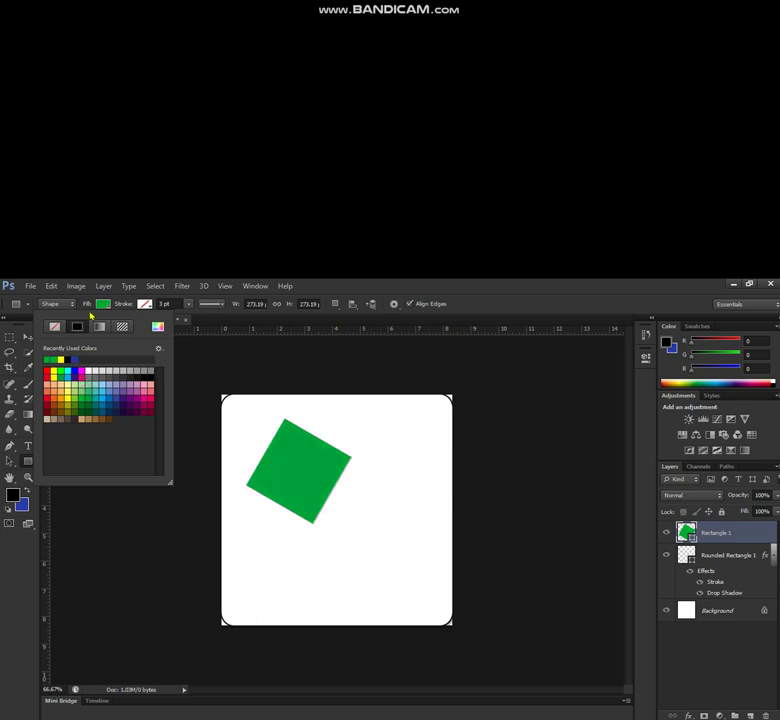
pyautogui.click(101, 306)
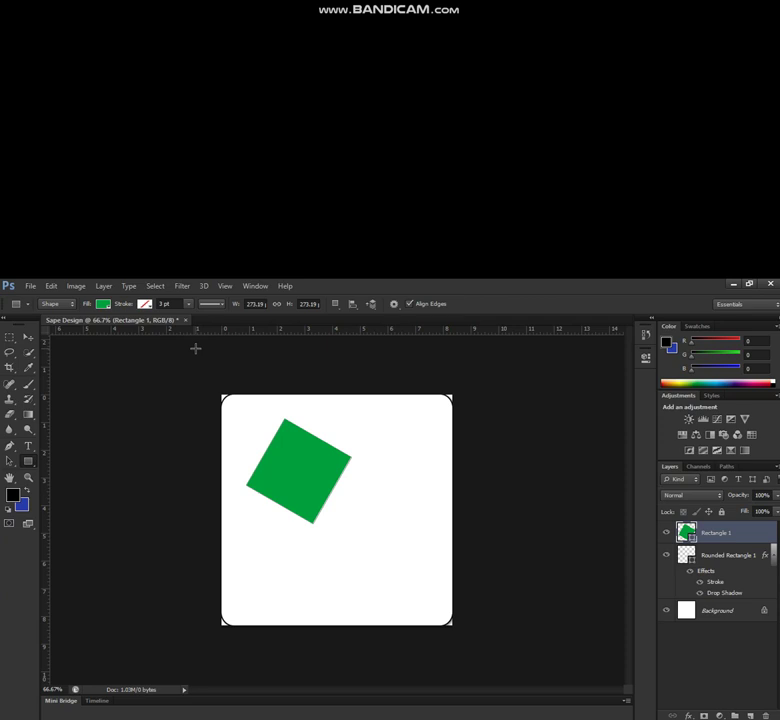
# Apply a drop shadow with a 16° angle, 100% opacity and 5 px size to the green square's layer
pyautogui.rightClick(746, 534)
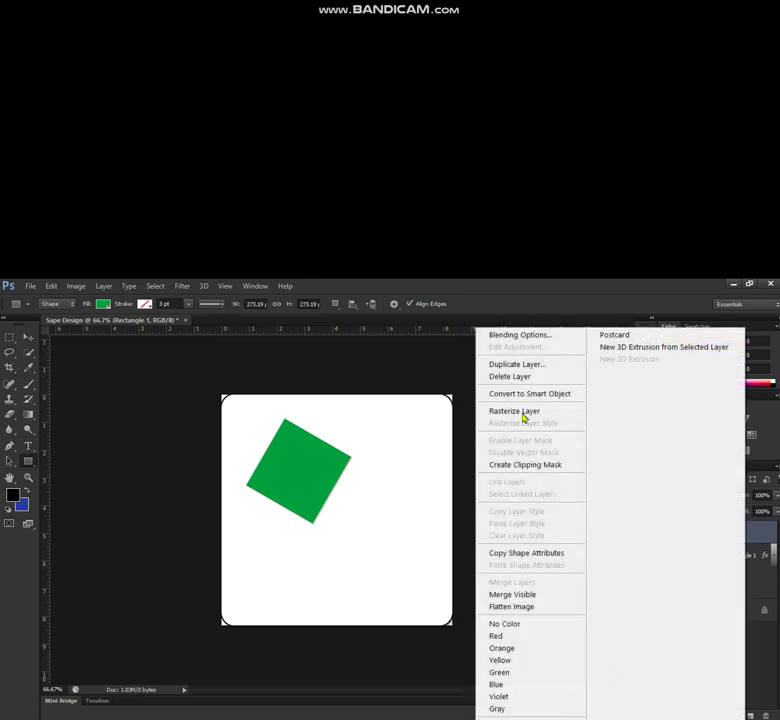
pyautogui.click(520, 335)
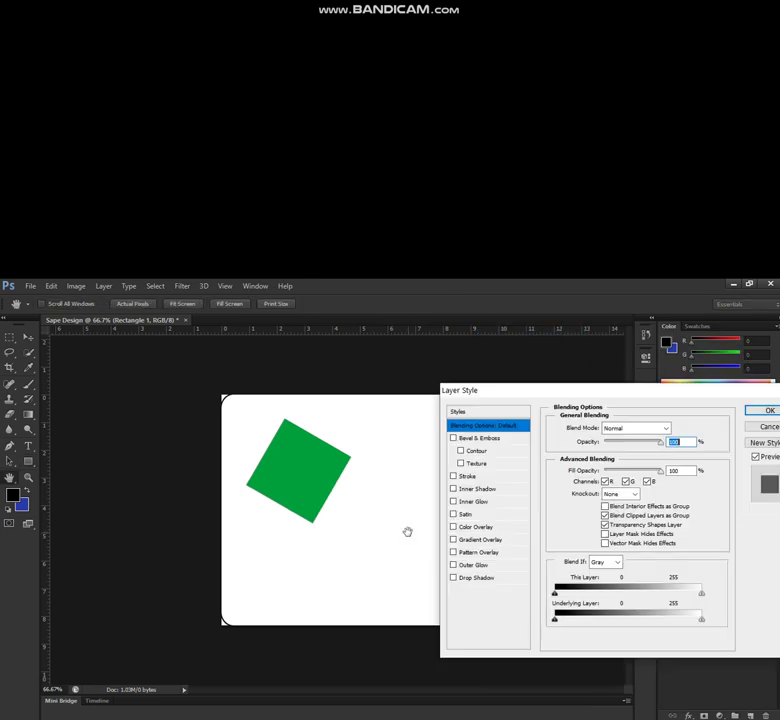
pyautogui.click(482, 579)
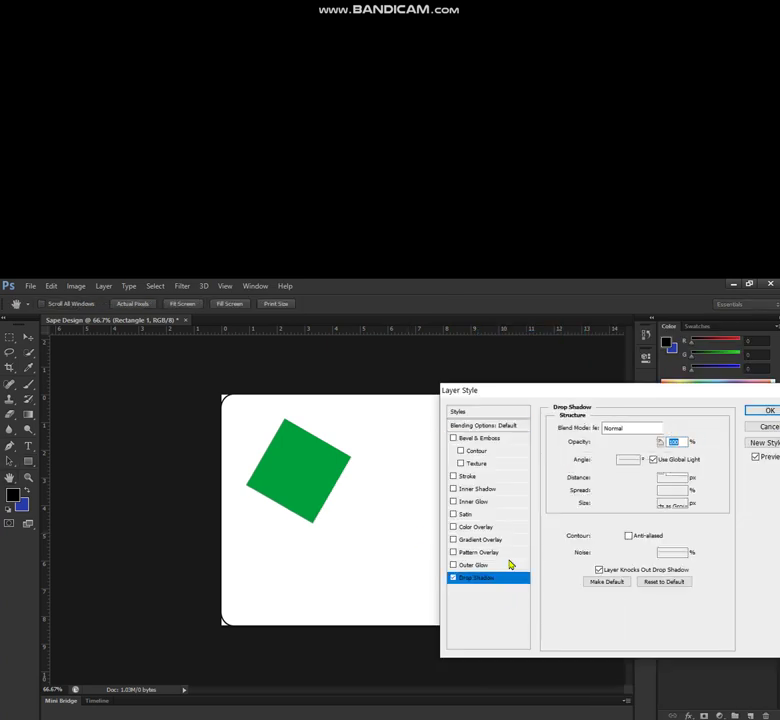
pyautogui.doubleClick(626, 459)
pyautogui.write('16')
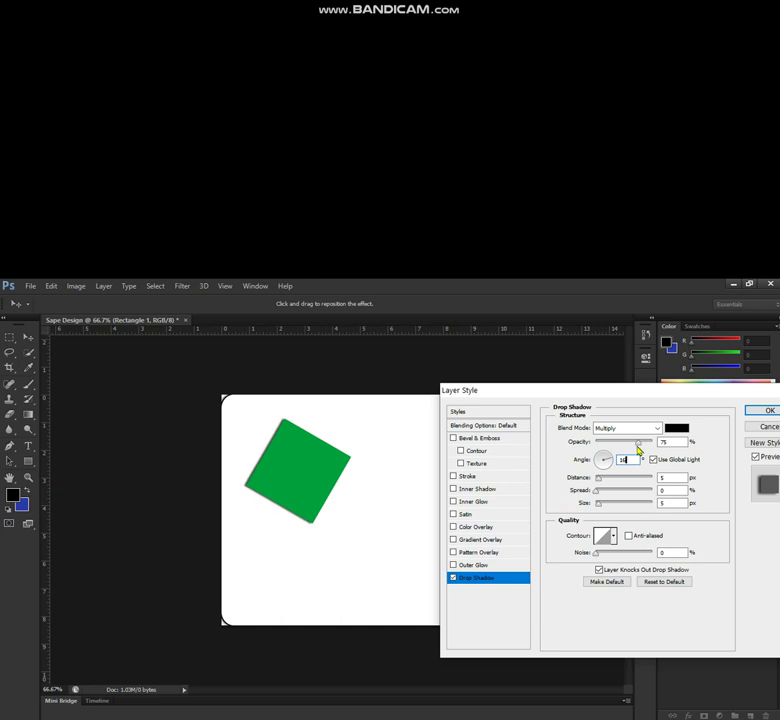
pyautogui.moveTo(638, 443); pyautogui.dragTo(717, 433)
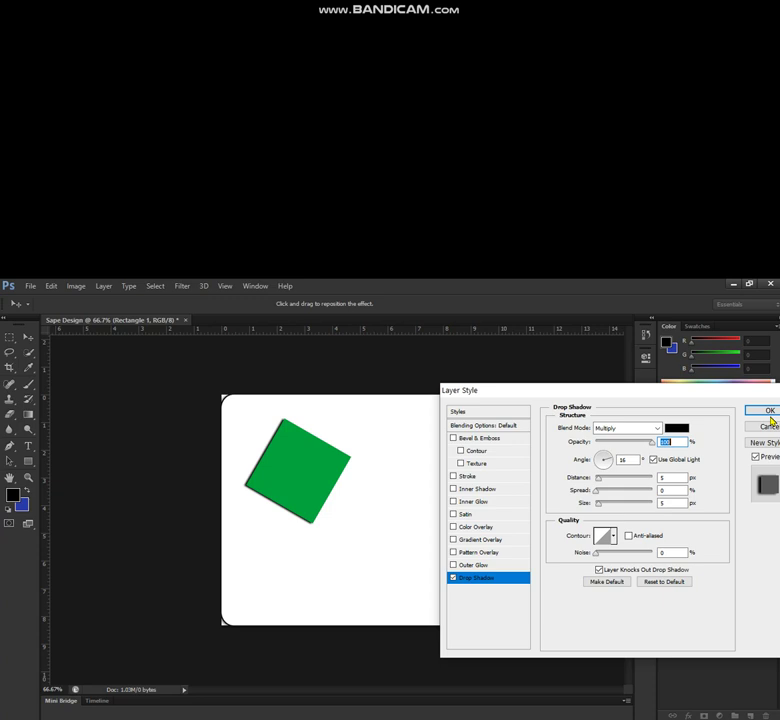
pyautogui.doubleClick(684, 503)
pyautogui.write('10')
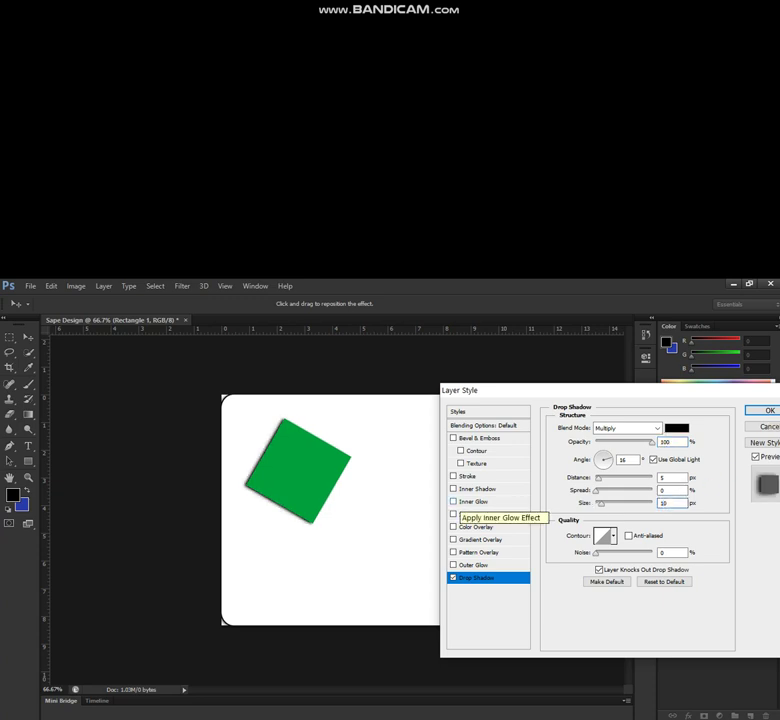
pyautogui.press('BackSpace')
pyautogui.press('BackSpace')
pyautogui.write('5')
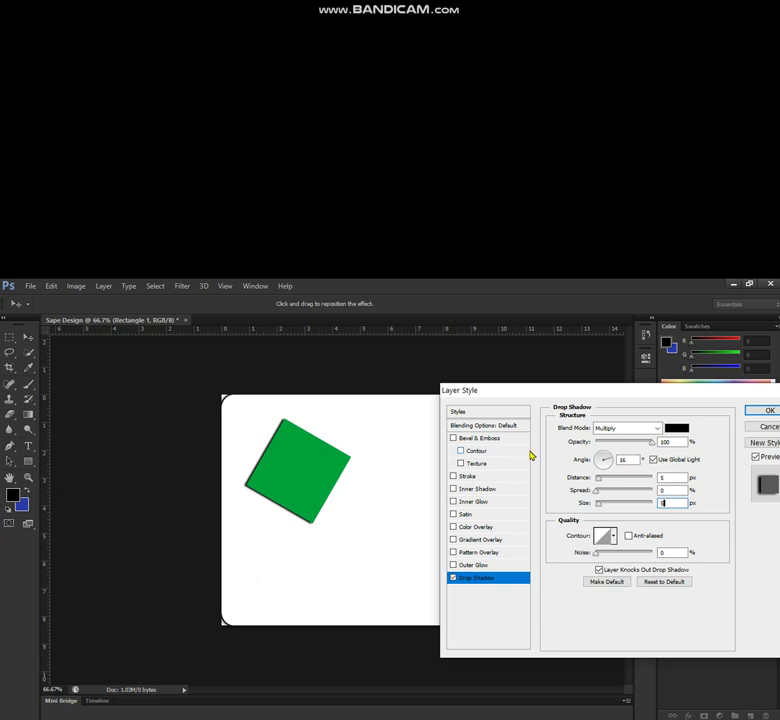
pyautogui.press('Return')
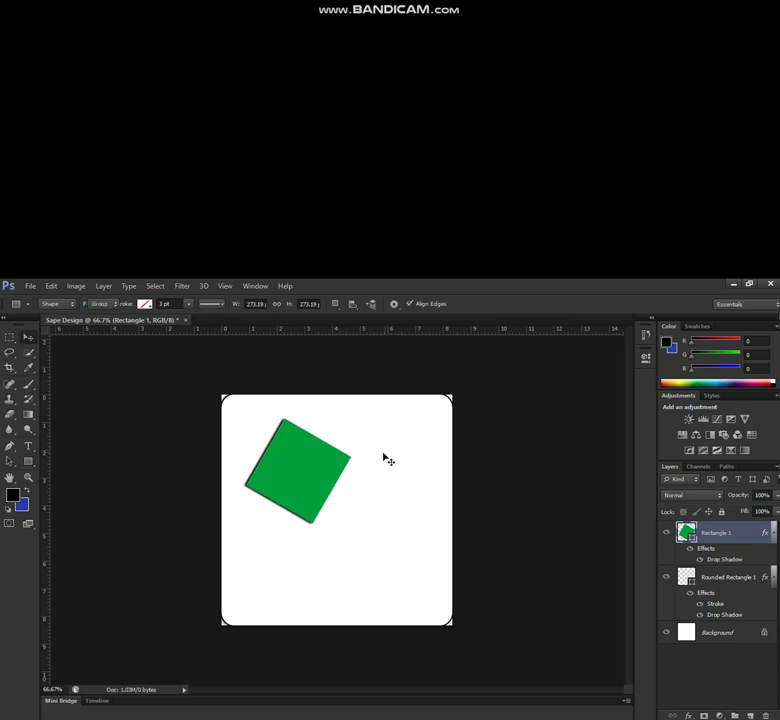
# Move the green square closer to the canvas's upper-left corner
pyautogui.press('v')
pyautogui.moveTo(308, 468); pyautogui.dragTo(292, 455)
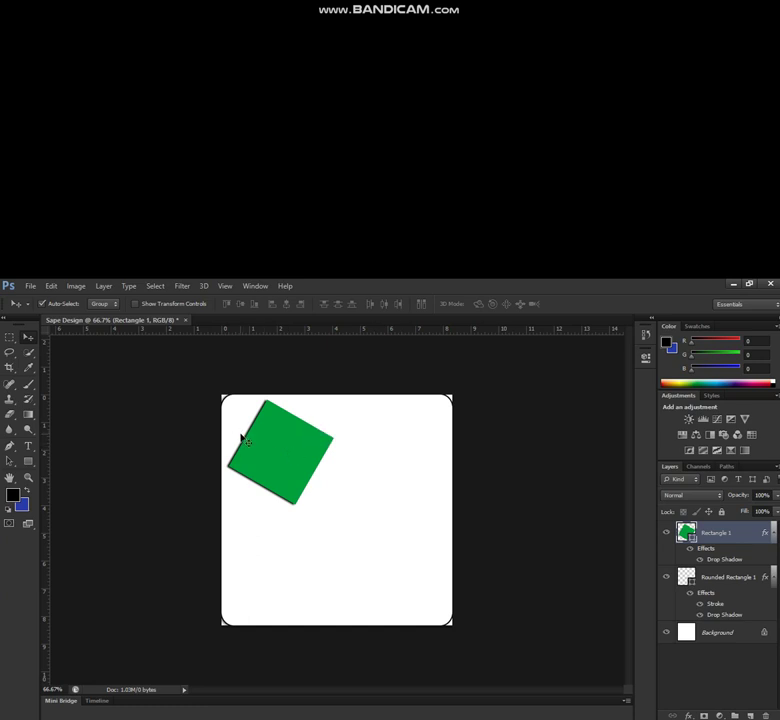
# Draw a small green ellipse about 104 px high to the right of the square
pyautogui.click(28, 461)
pyautogui.rightClick(32, 465)
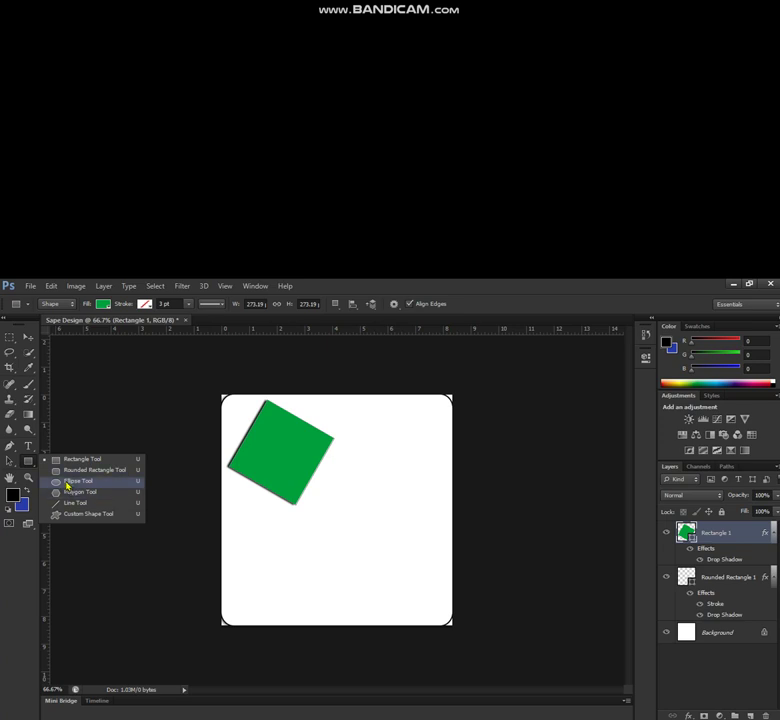
pyautogui.click(67, 485)
pyautogui.moveTo(372, 450); pyautogui.dragTo(407, 489)
# Set the ellipse's width and height to 1.5 in each
pyautogui.click(262, 304)
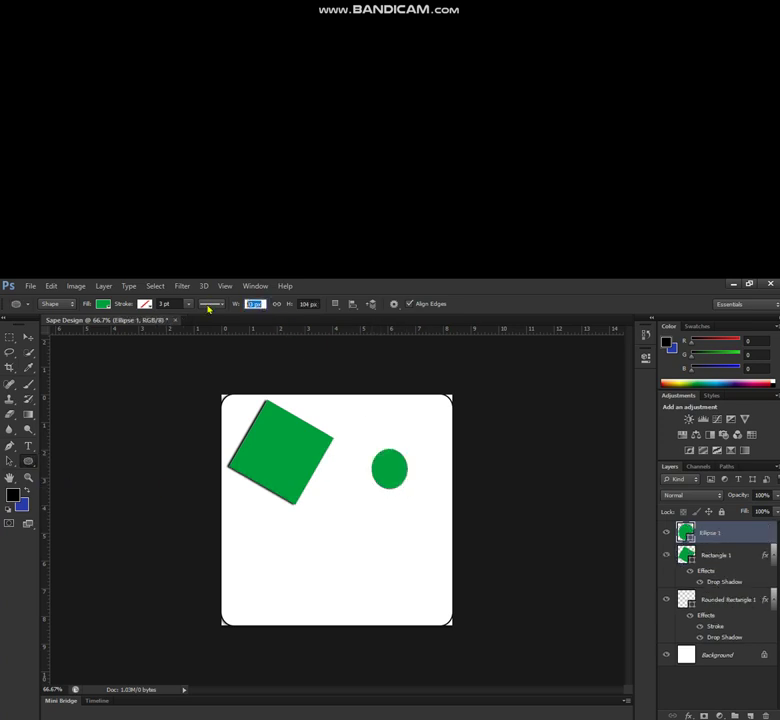
pyautogui.write('1.5 in')
pyautogui.press('Tab')
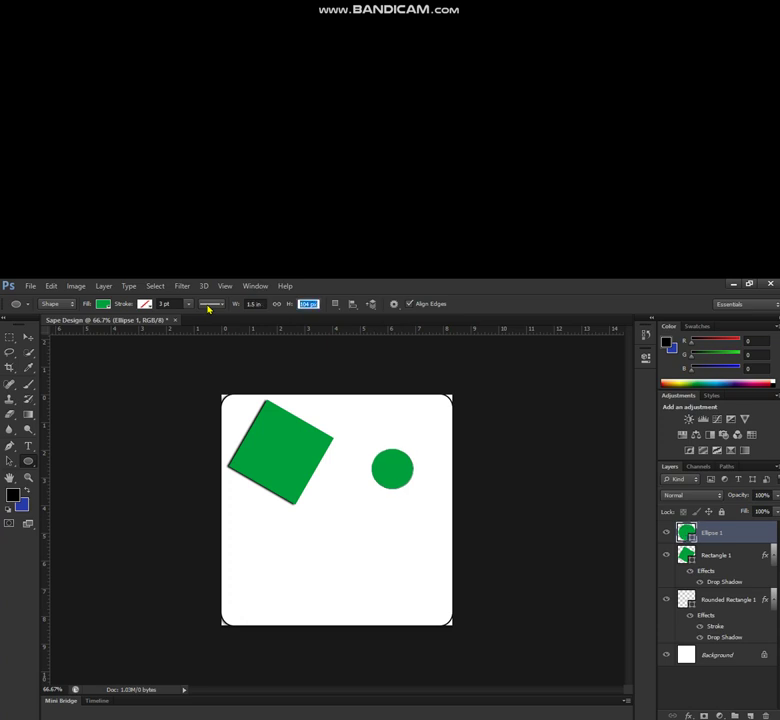
pyautogui.write('1.5in')
pyautogui.press('Return')
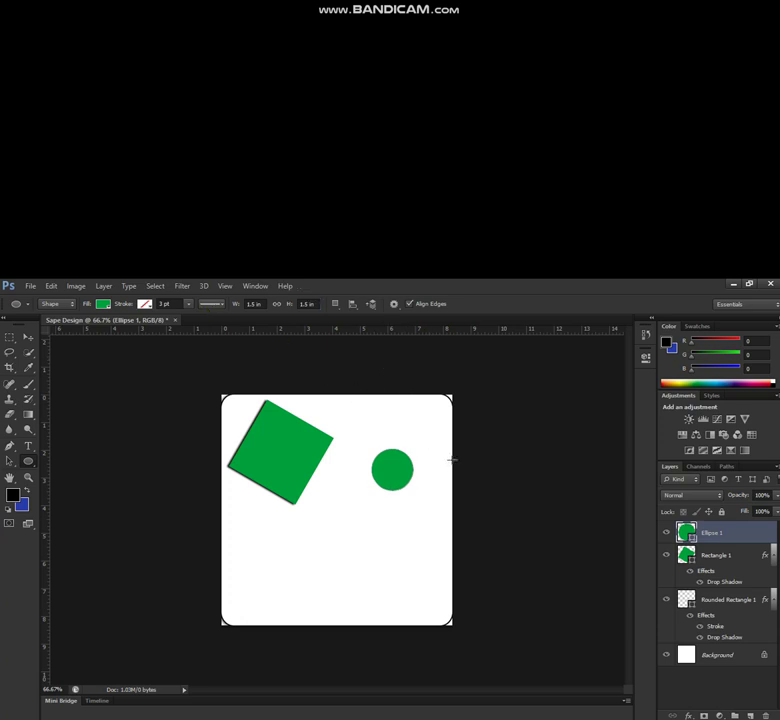
# Move the circle slightly closer to the square and change its fill to dark green
pyautogui.press('v')
pyautogui.moveTo(399, 469); pyautogui.dragTo(383, 461)
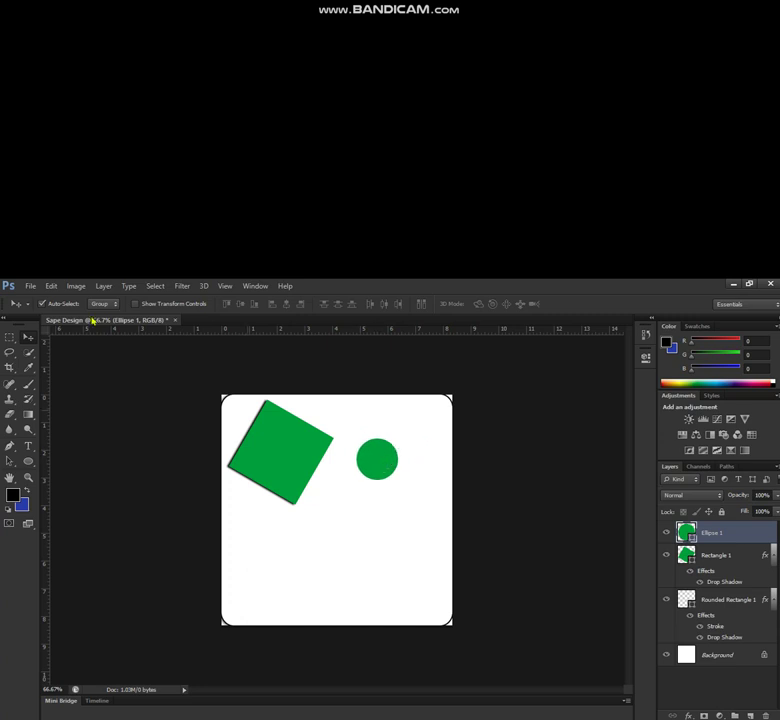
pyautogui.press('u')
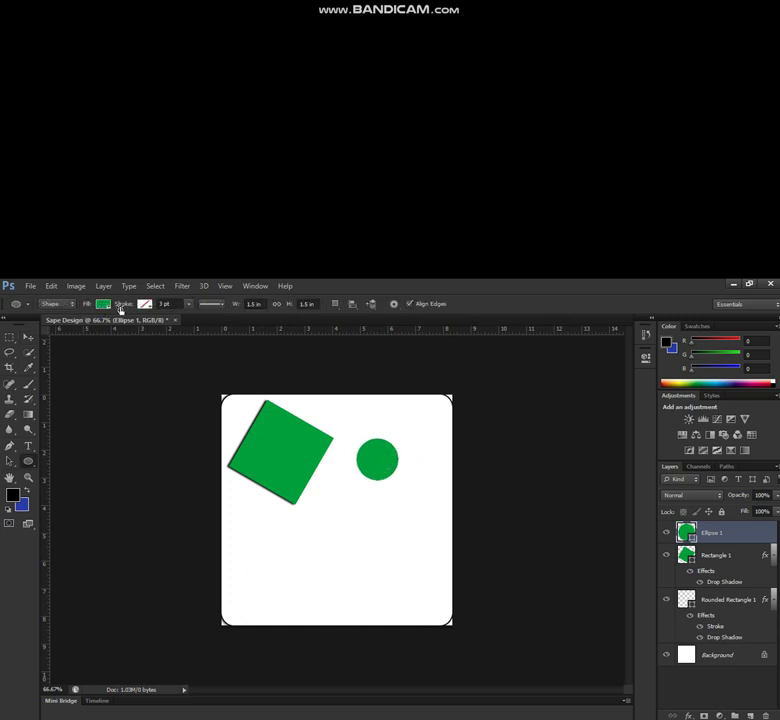
pyautogui.click(103, 304)
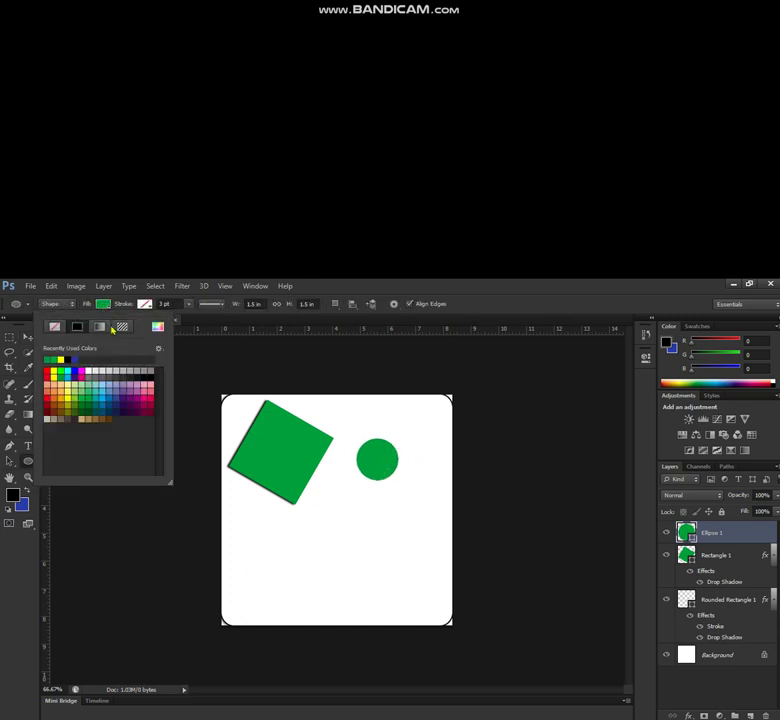
pyautogui.click(91, 401)
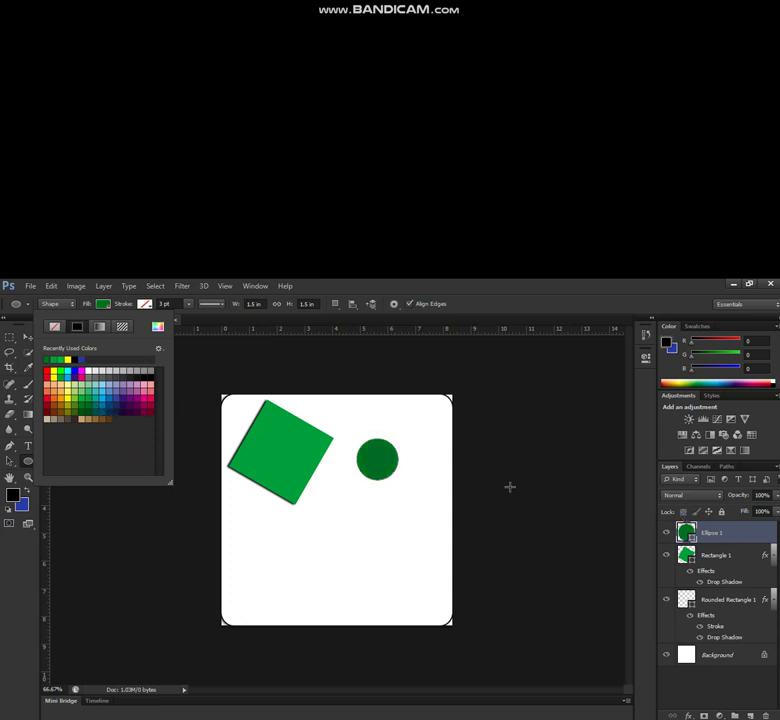
pyautogui.rightClick(713, 537)
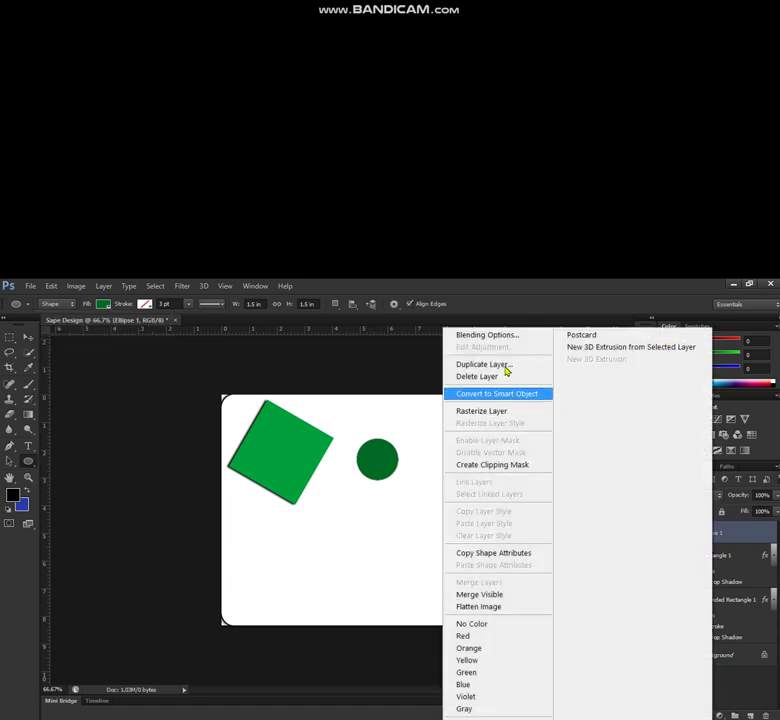
pyautogui.click(514, 336)
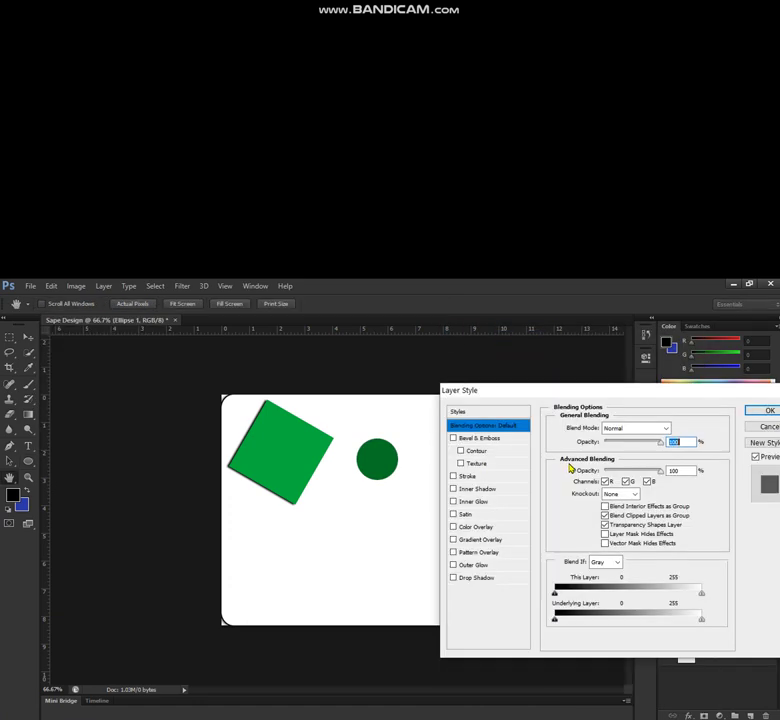
pyautogui.click(486, 477)
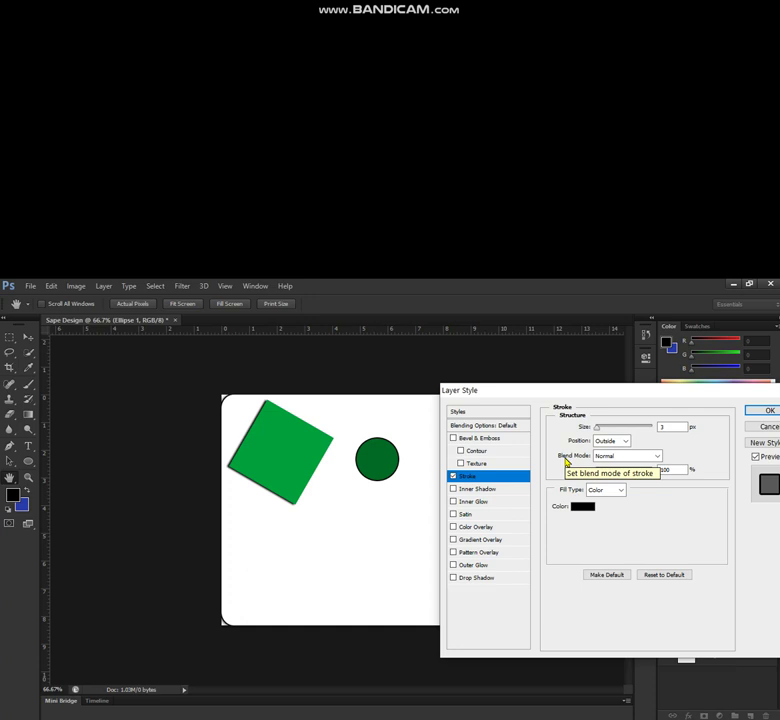
pyautogui.click(488, 489)
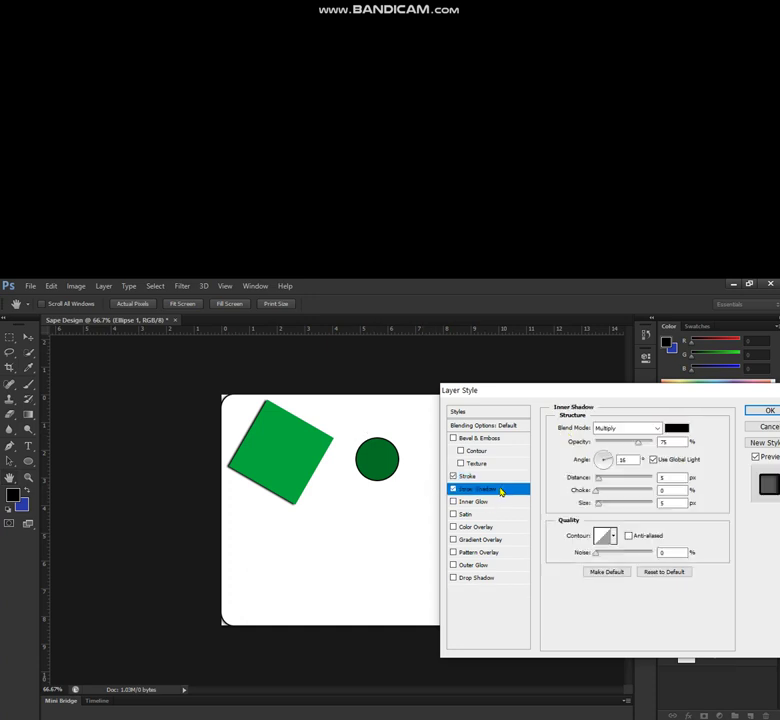
pyautogui.click(633, 460)
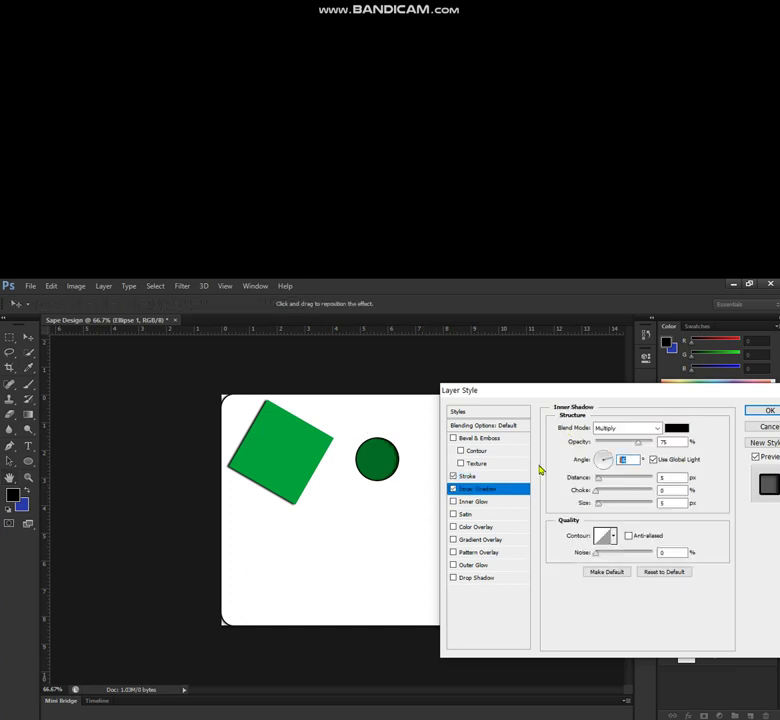
pyautogui.write('120')
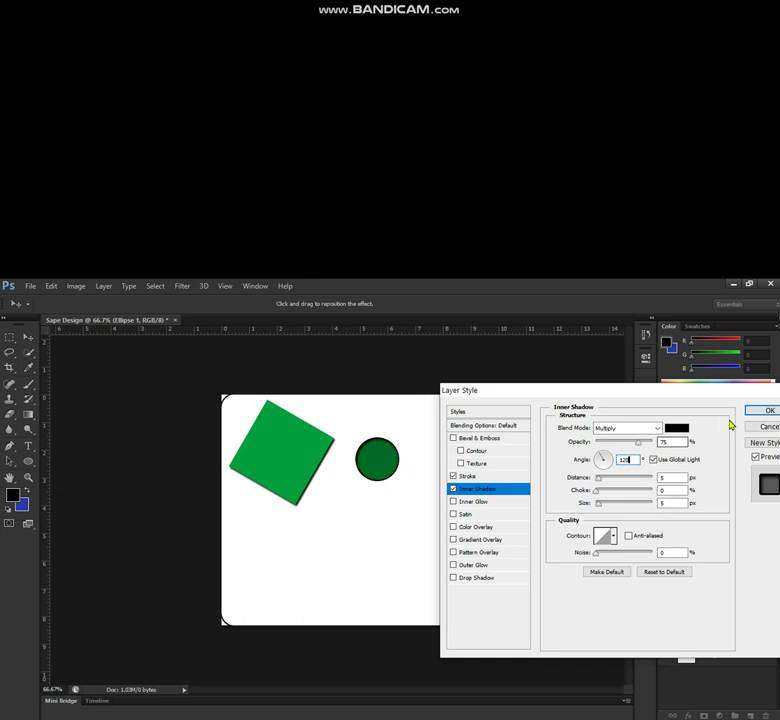
pyautogui.click(765, 426)
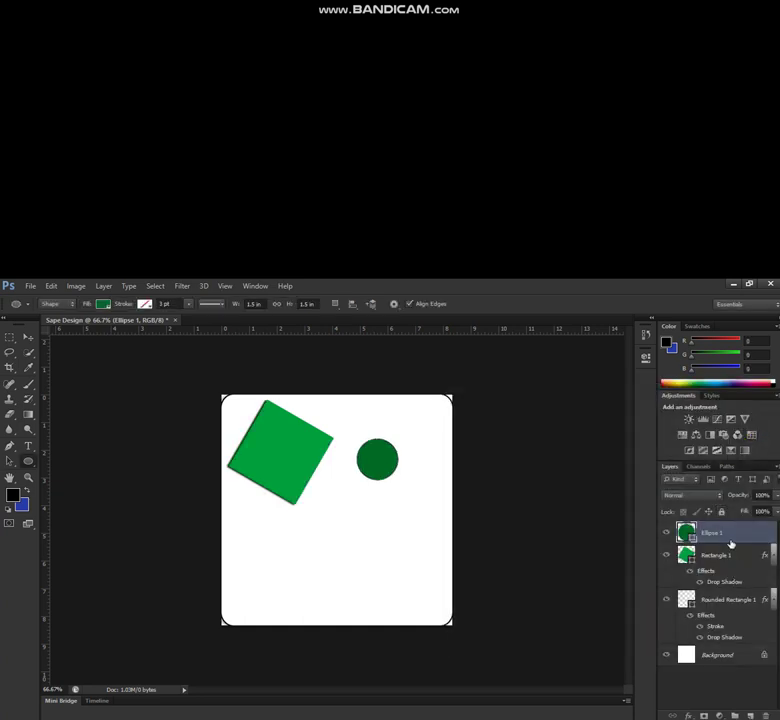
# Delete the dark green circle's layer and create a new empty layer with default settings above the green square
pyautogui.moveTo(730, 538); pyautogui.dragTo(766, 716)
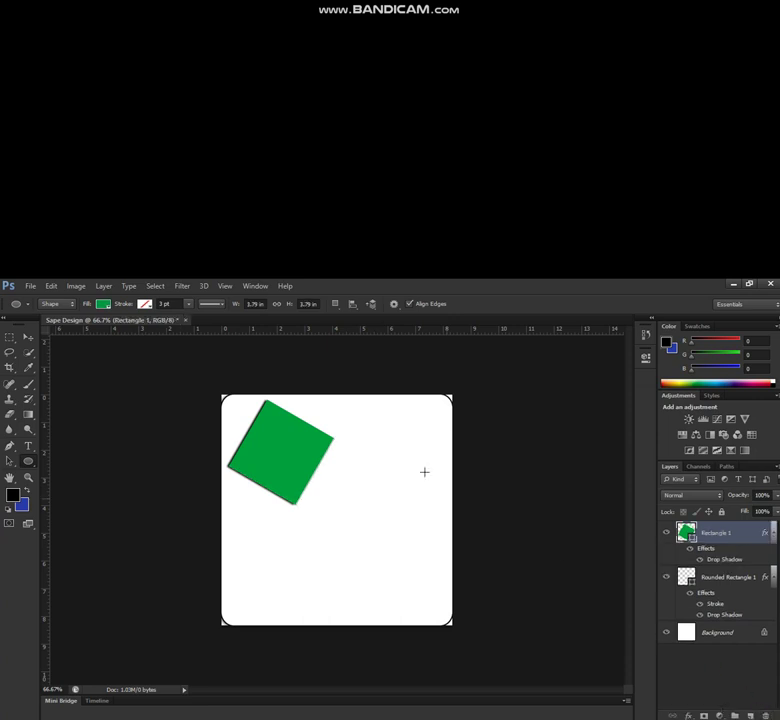
pyautogui.click(369, 428)
pyautogui.click(460, 398)
pyautogui.hotkey('ctrl', 'shift', 'n')
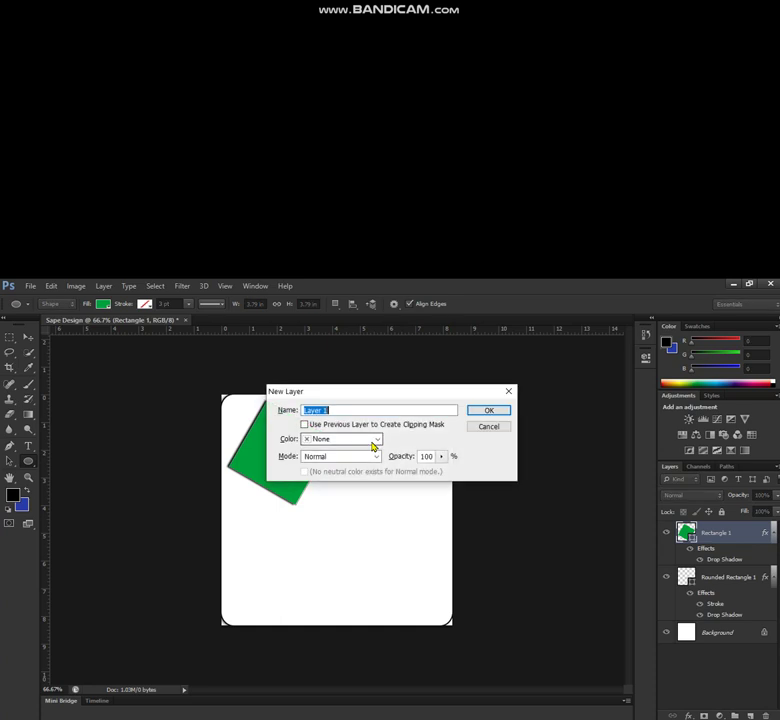
pyautogui.press('Return')
# Draw a black ellipse to the right of the green square and set its width and height to 1.5 in each
pyautogui.moveTo(363, 416); pyautogui.dragTo(416, 473)
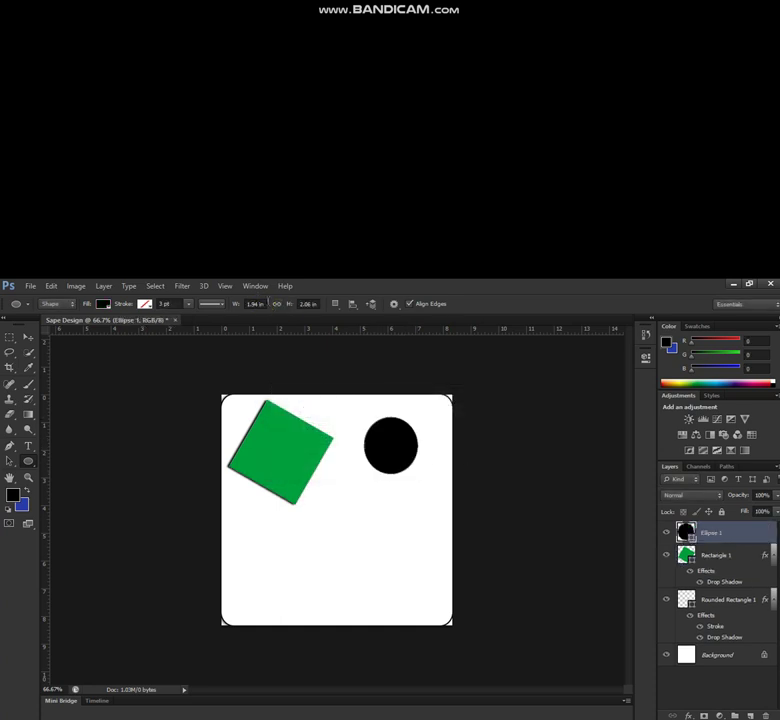
pyautogui.click(255, 303)
pyautogui.press('BackSpace')
pyautogui.write('1.5')
pyautogui.press('Tab')
pyautogui.write('1.5')
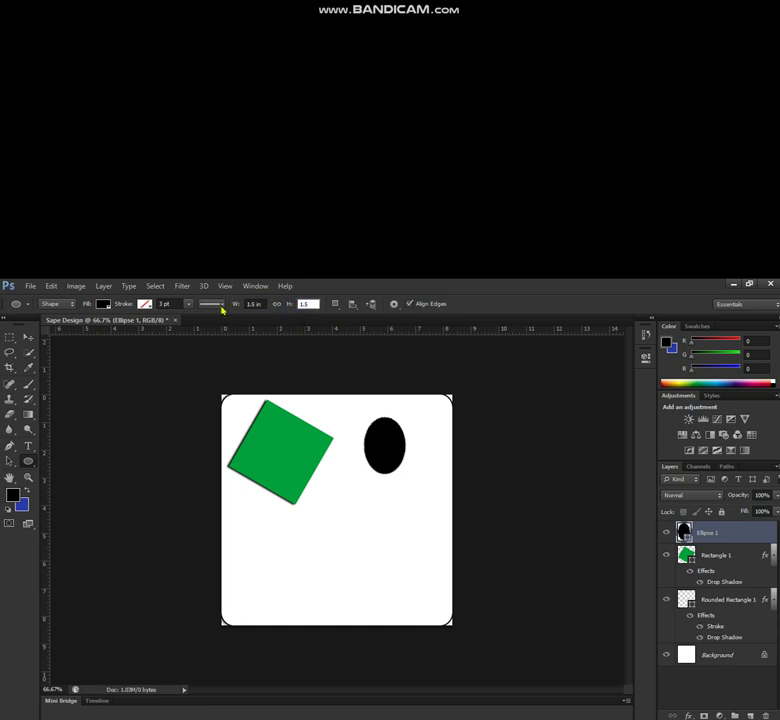
pyautogui.press('Return')
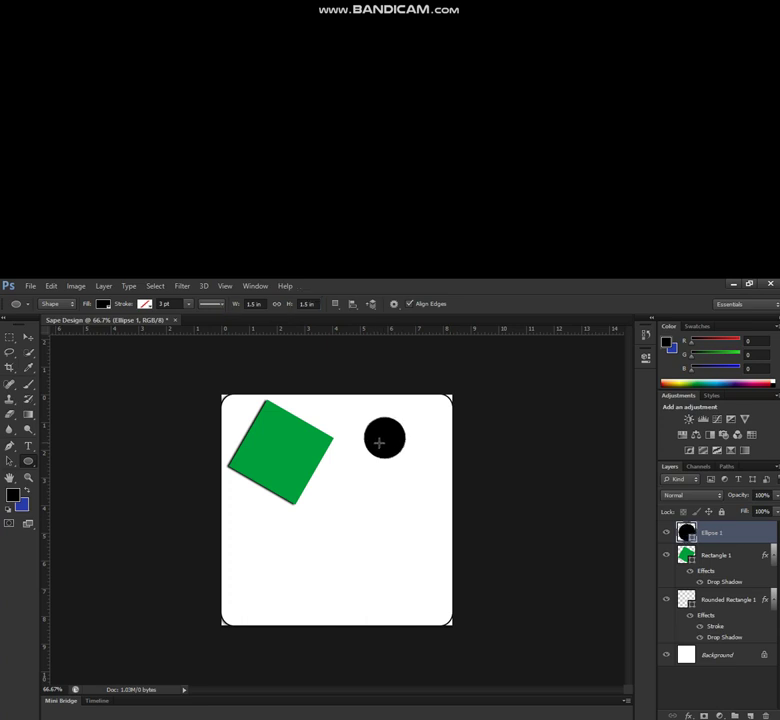
# Move the black circle slightly down and closer to the square, and change its fill to yellow
pyautogui.press('v')
pyautogui.moveTo(370, 447); pyautogui.dragTo(362, 465)
pyautogui.press('u')
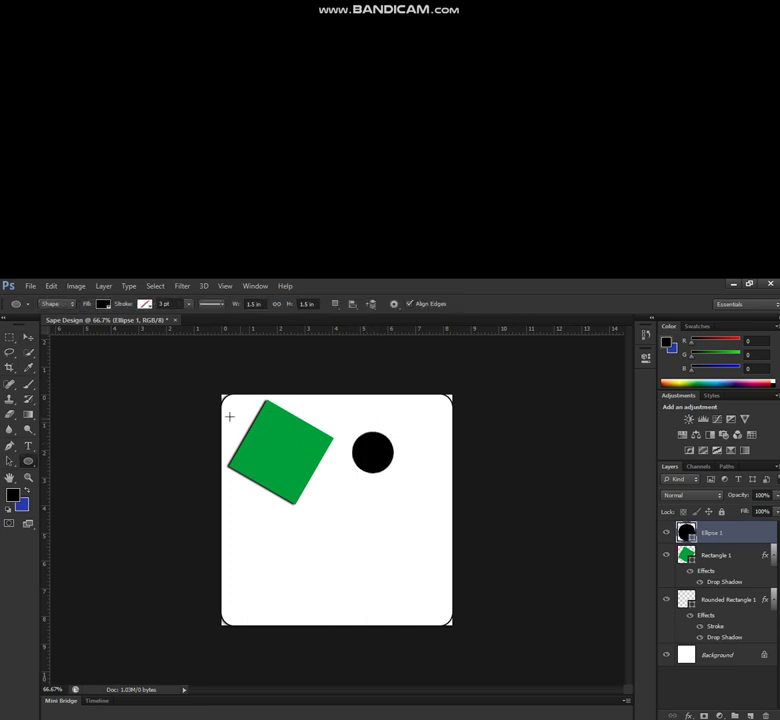
pyautogui.click(103, 303)
pyautogui.click(54, 372)
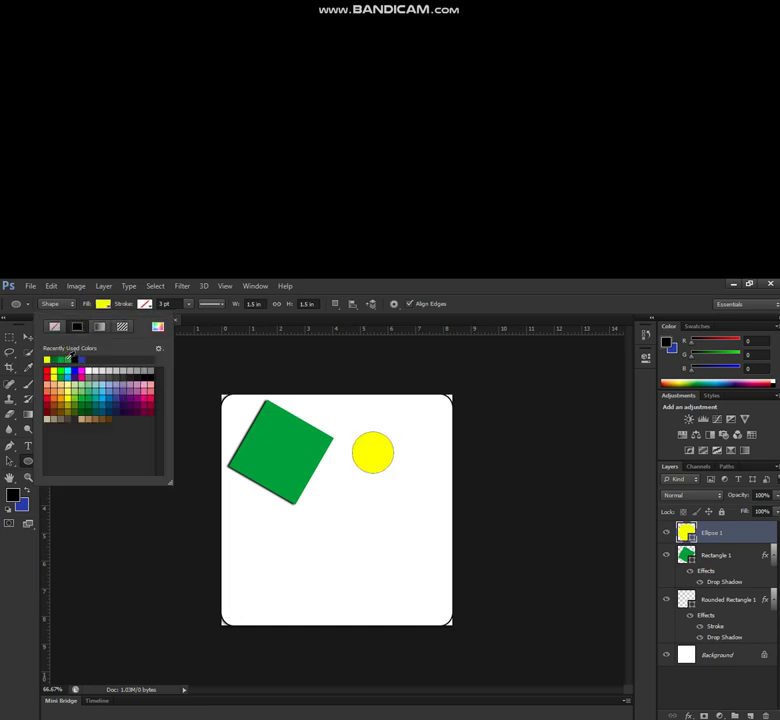
pyautogui.click(98, 306)
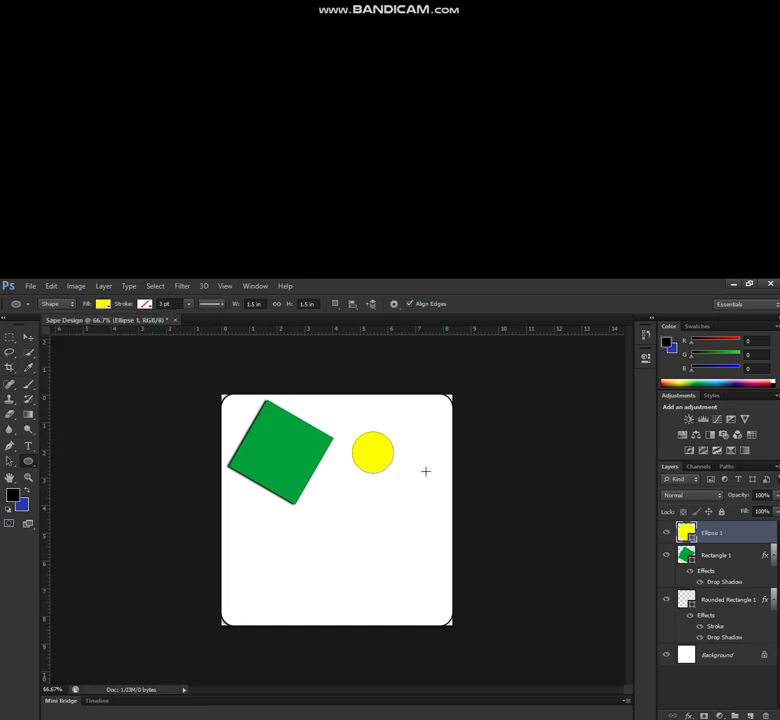
pyautogui.rightClick(697, 526)
pyautogui.press('Escape')
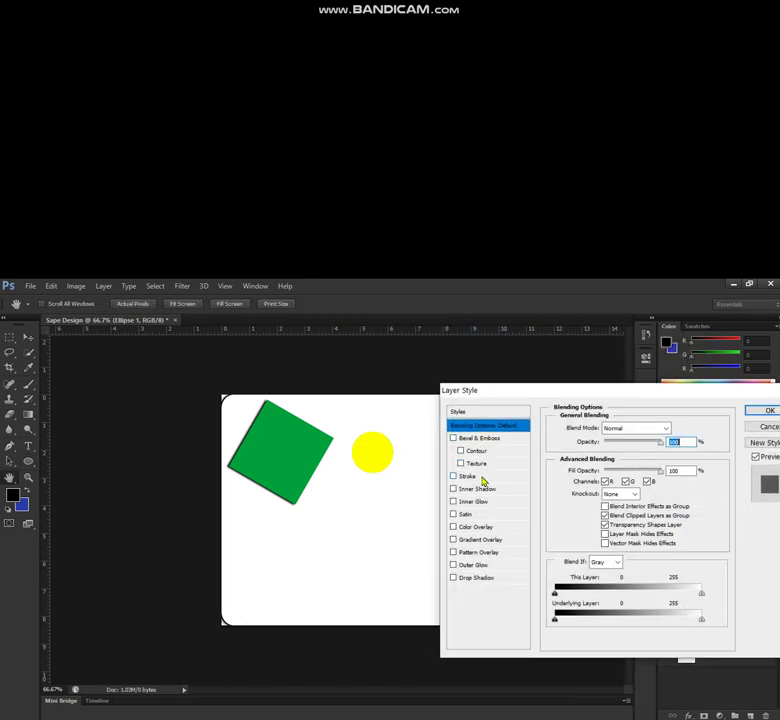
pyautogui.click(470, 476)
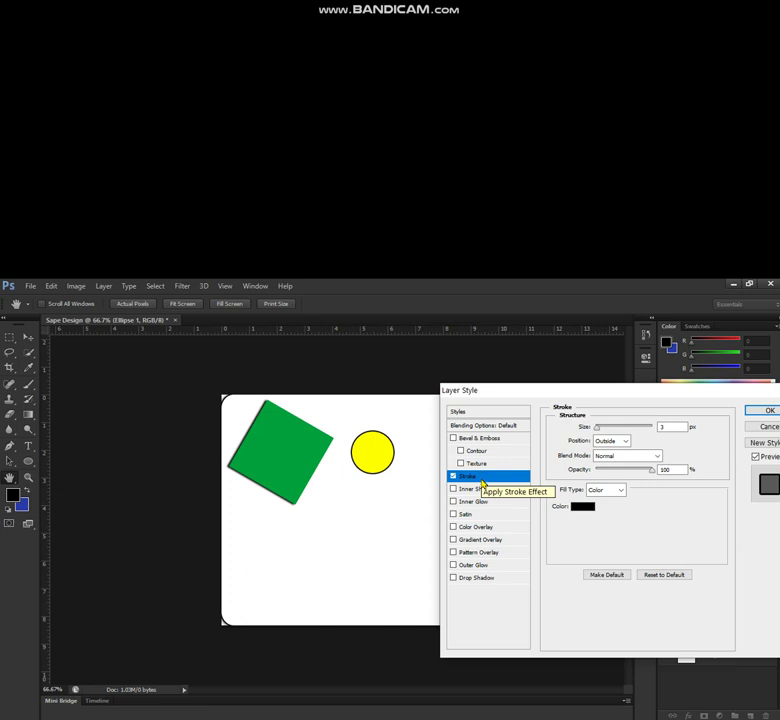
pyautogui.click(470, 489)
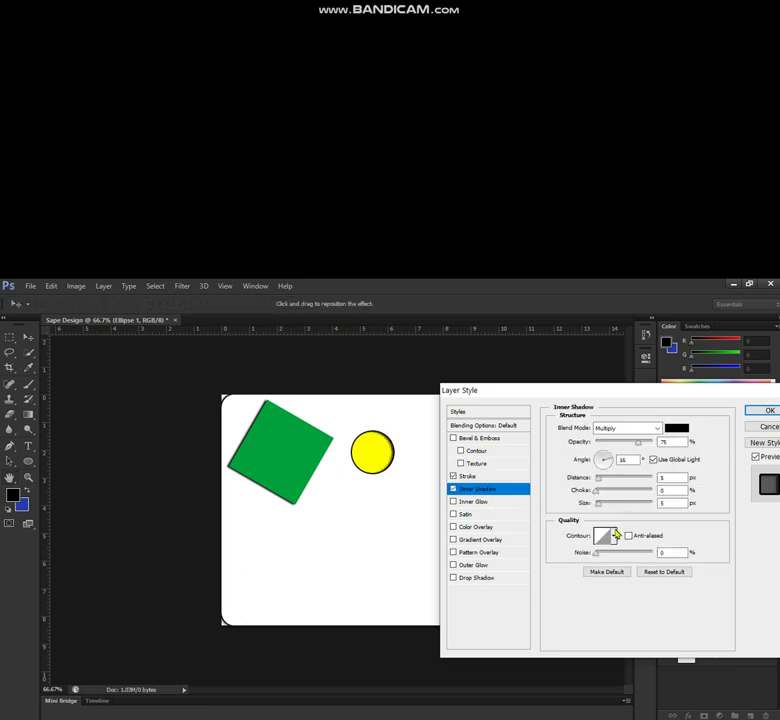
pyautogui.press('Tab')
pyautogui.write('120')
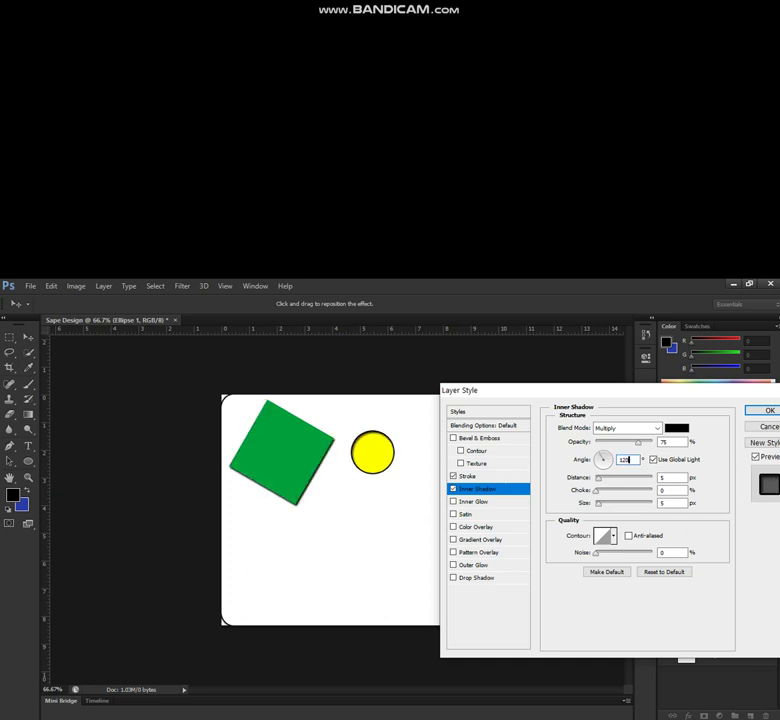
pyautogui.write('180')
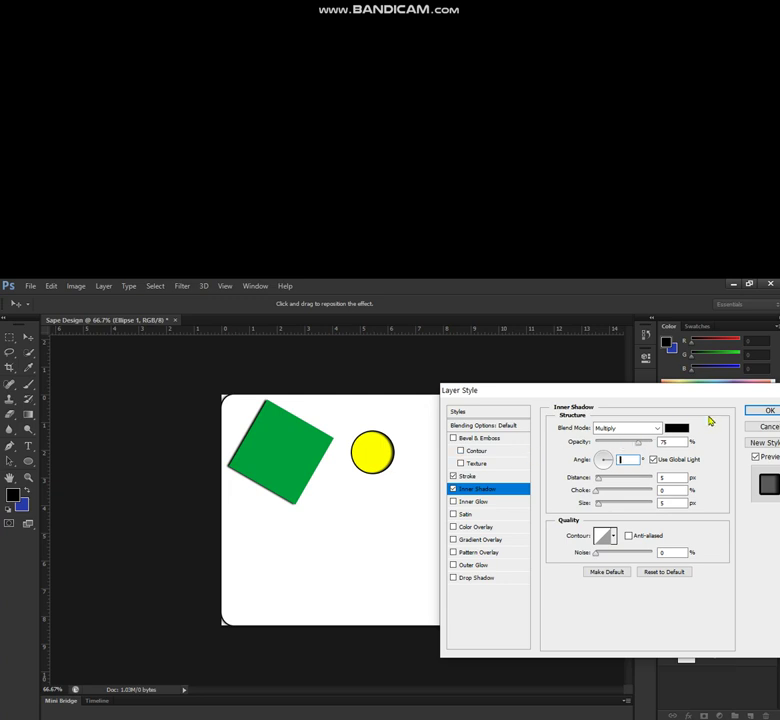
pyautogui.click(768, 427)
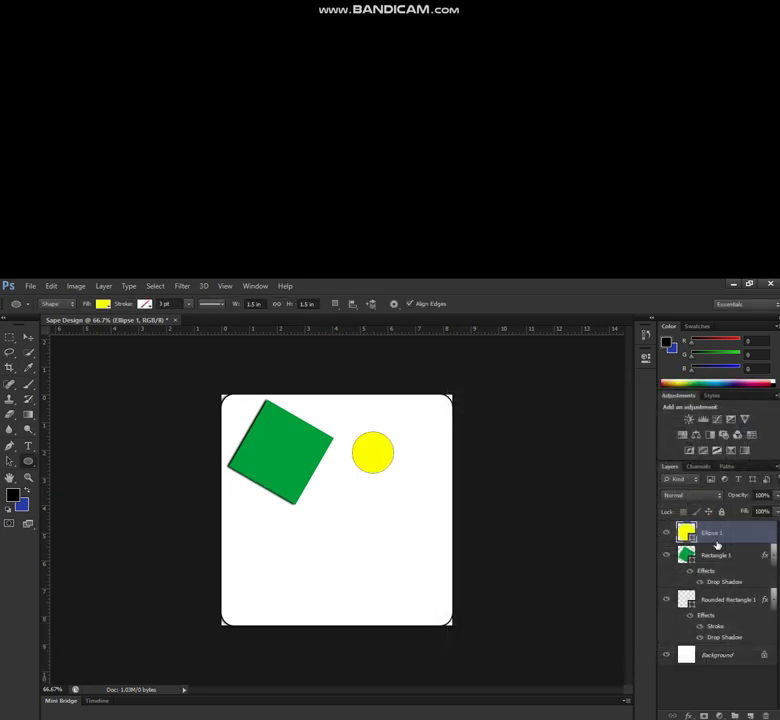
# Try clipping masks on the yellow circle's and green square's layers, and undo them
pyautogui.rightClick(720, 542)
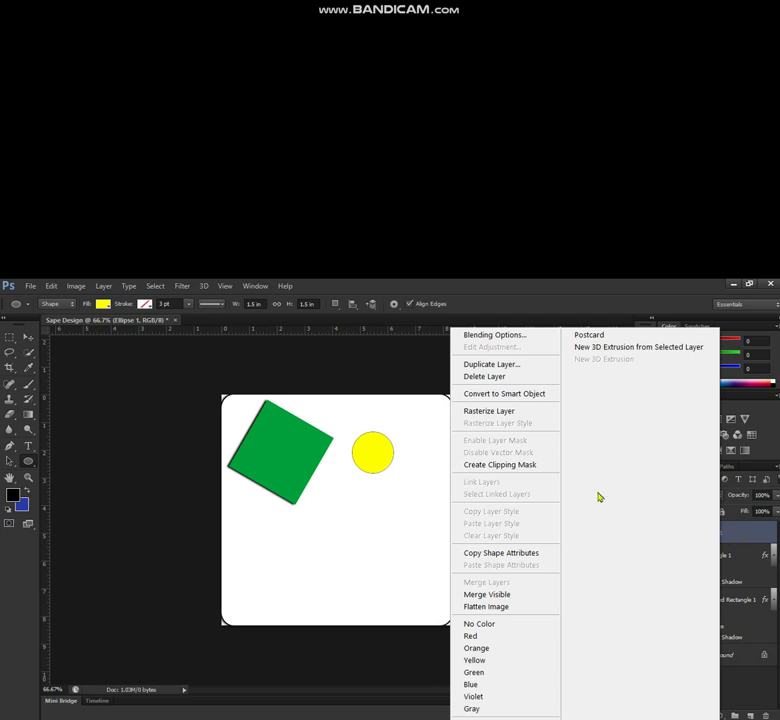
pyautogui.click(517, 474)
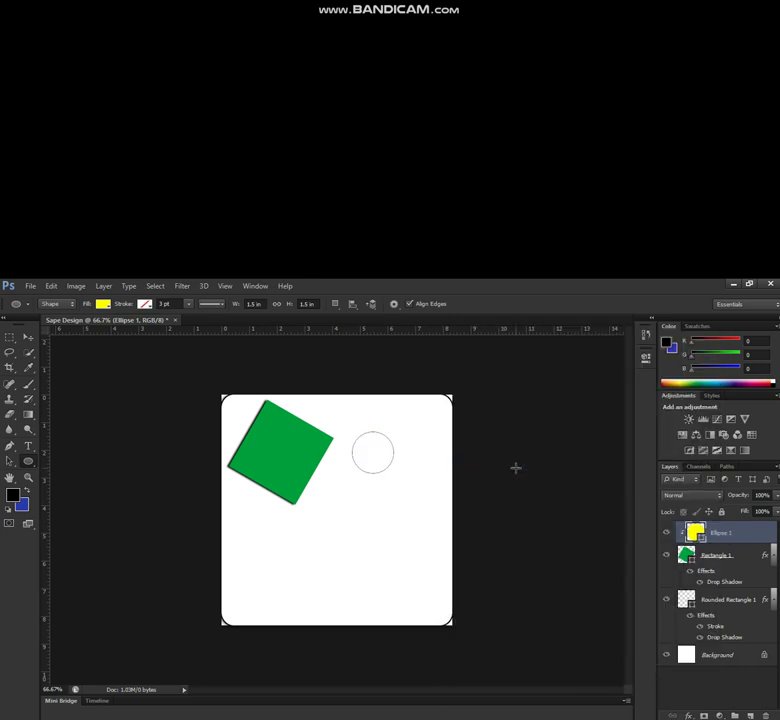
pyautogui.rightClick(724, 557)
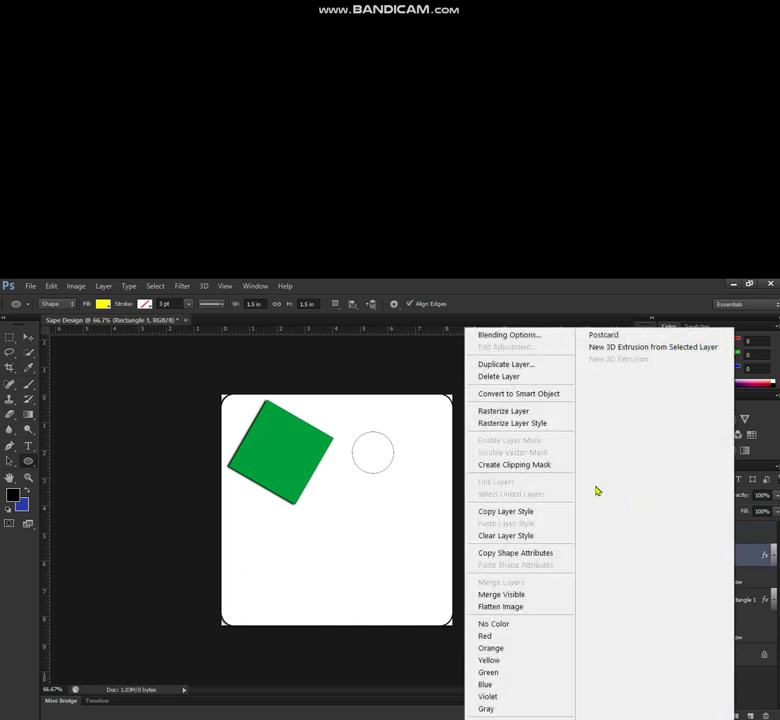
pyautogui.click(540, 465)
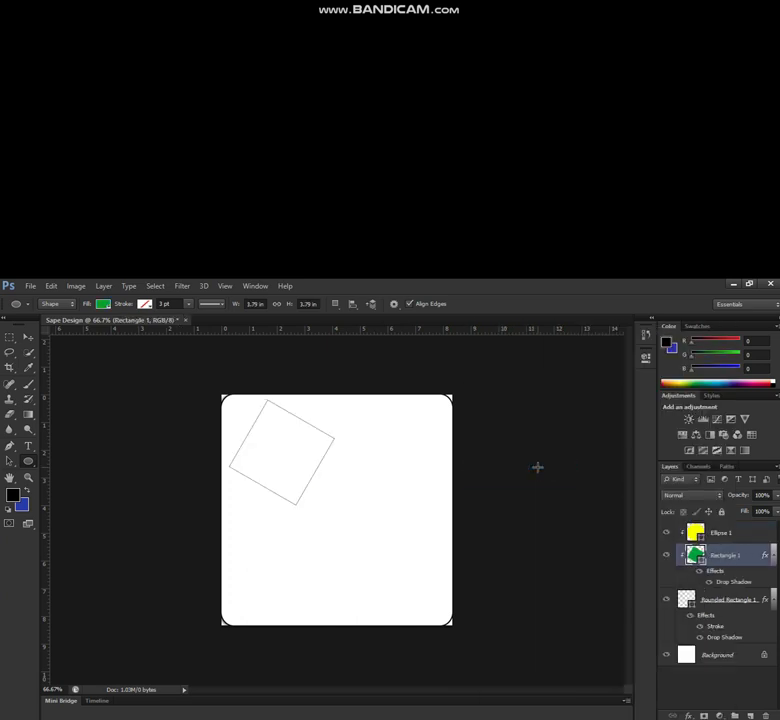
pyautogui.hotkey('ctrl', 'alt', 'z')
pyautogui.hotkey('ctrl', 'alt', 'z')
pyautogui.hotkey('ctrl', 'alt', 'z')
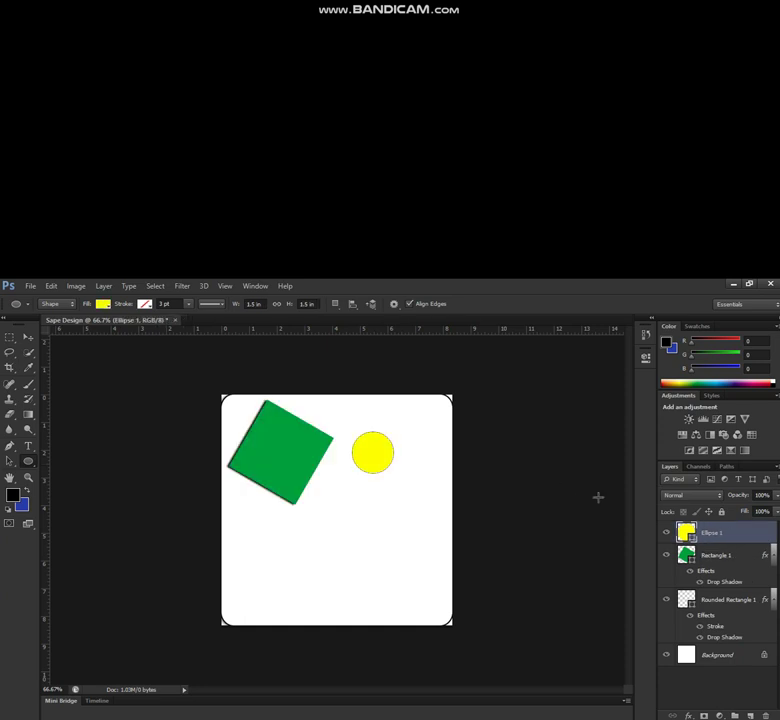
# Rasterize the yellow circle's layer and rasterize the green square's layer style
pyautogui.rightClick(726, 537)
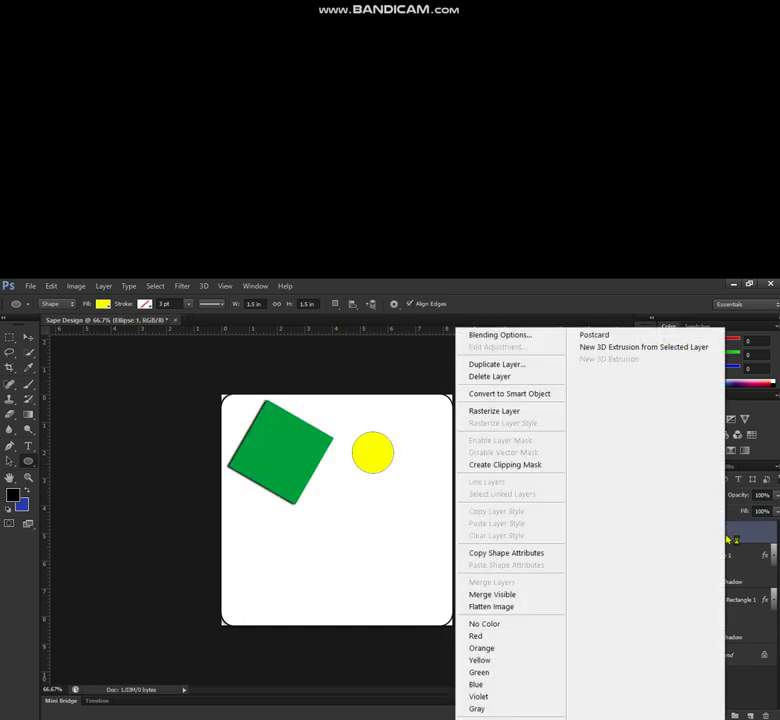
pyautogui.click(525, 416)
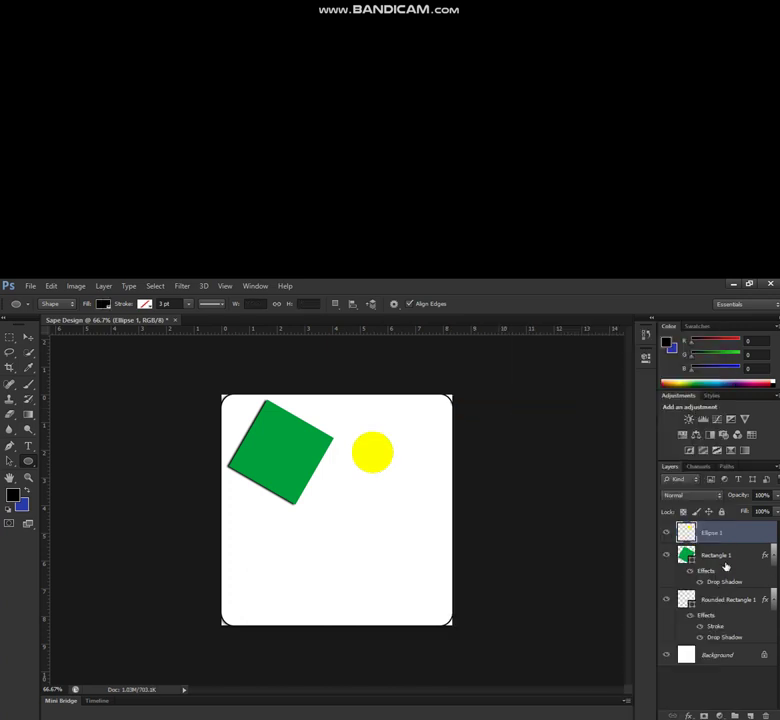
pyautogui.rightClick(726, 565)
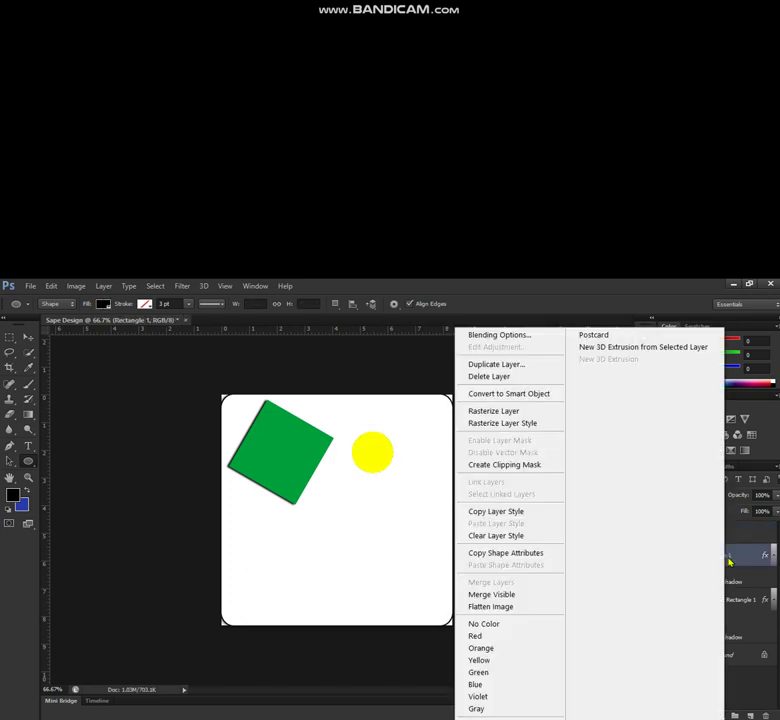
pyautogui.click(532, 426)
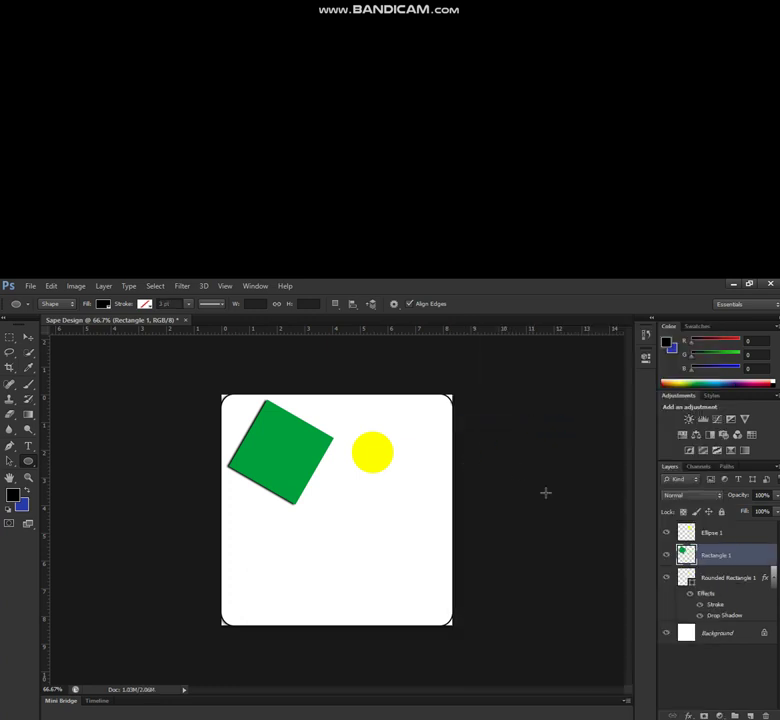
# Add a Stroke and an Inner Shadow with a 120° angle to the yellow circle's layer
pyautogui.click(374, 454)
pyautogui.press('b')
pyautogui.press('v')
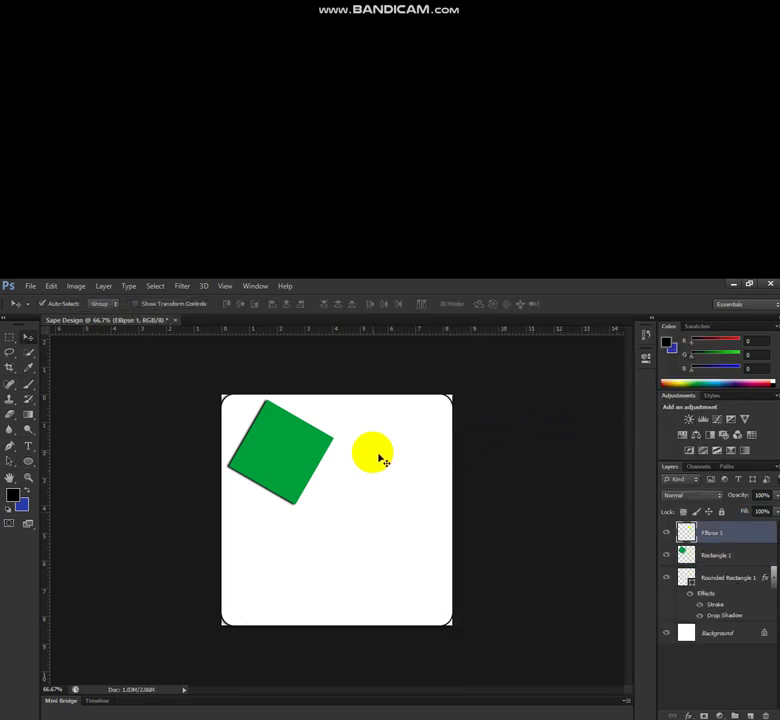
pyautogui.rightClick(762, 538)
pyautogui.click(562, 334)
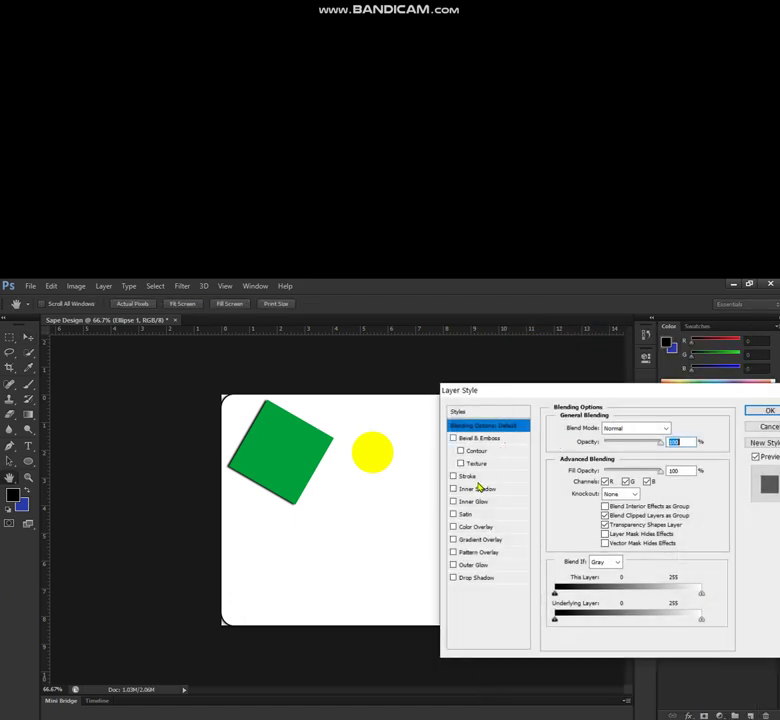
pyautogui.click(476, 478)
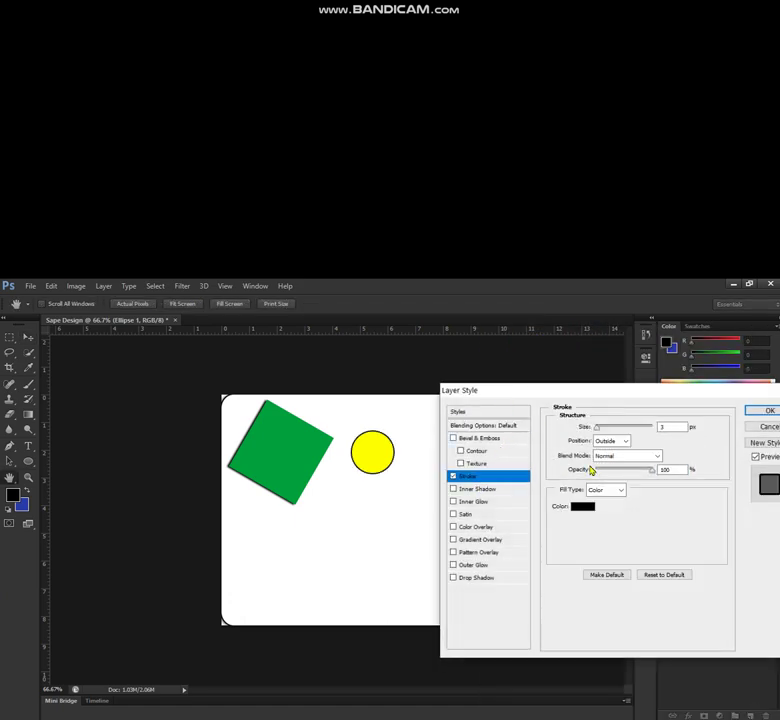
pyautogui.click(497, 489)
pyautogui.doubleClick(627, 459)
pyautogui.write('120')
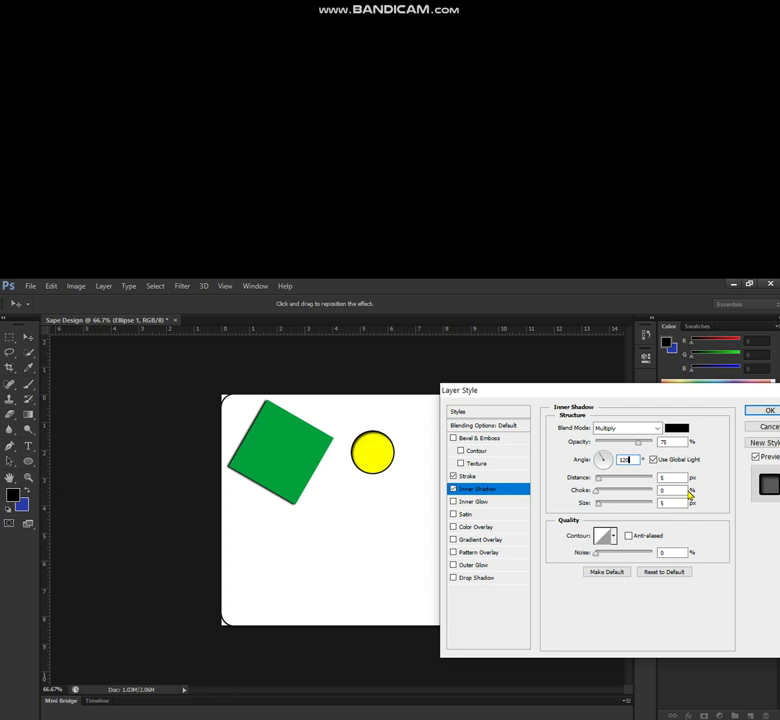
pyautogui.click(765, 411)
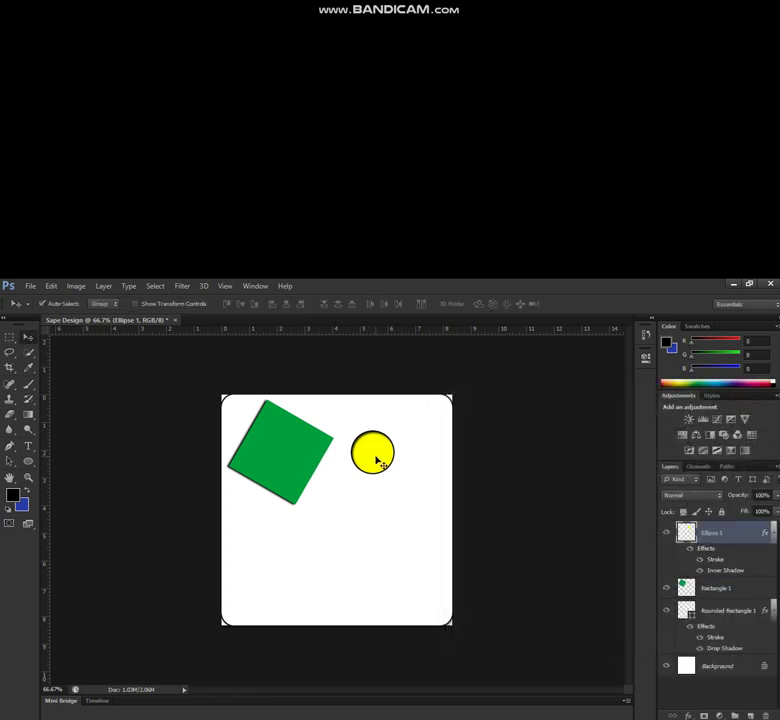
# Move the yellow circle slightly away from the green square and draw a black five-sided polygon, about 200 × 199 px, below them
pyautogui.moveTo(380, 461); pyautogui.dragTo(388, 461)
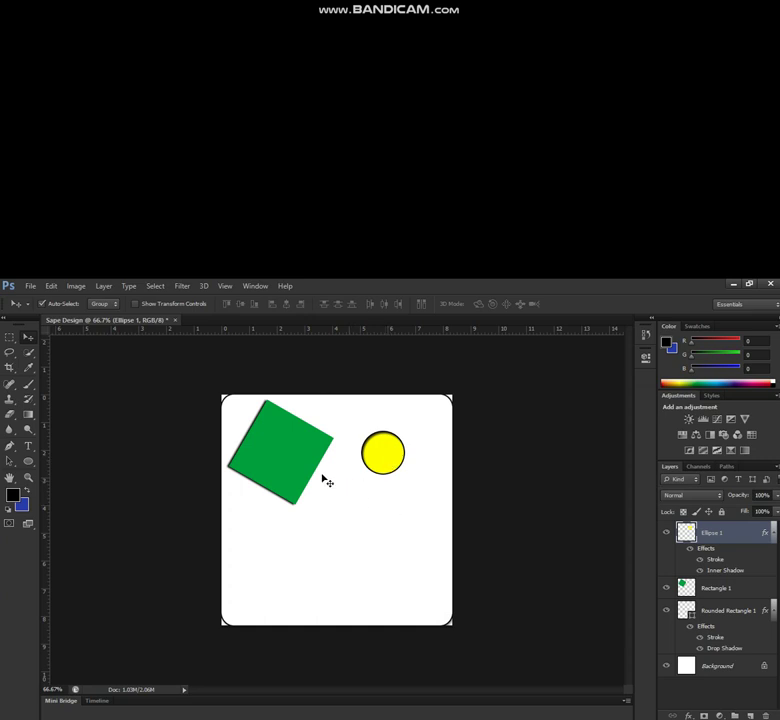
pyautogui.moveTo(25, 466); pyautogui.dragTo(66, 490)
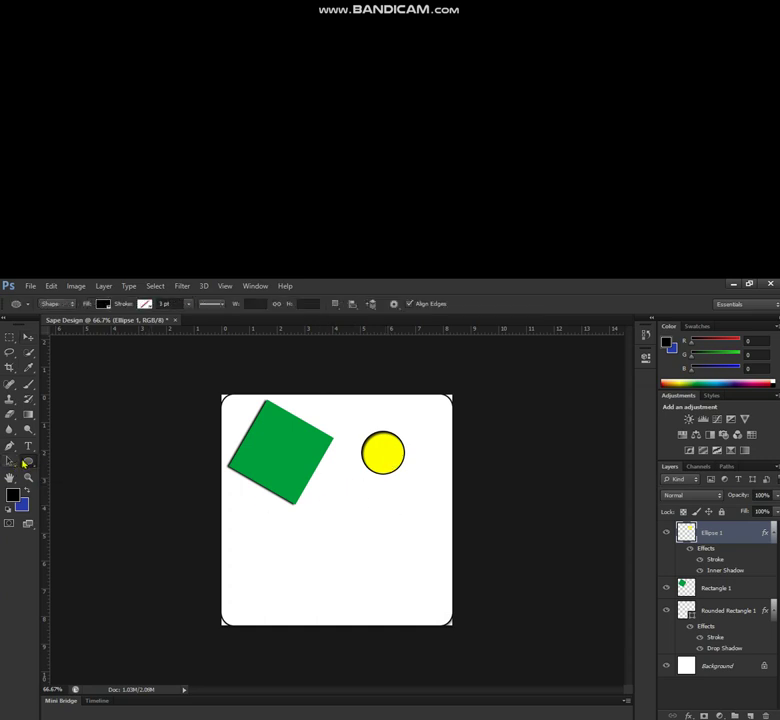
pyautogui.moveTo(28, 463); pyautogui.dragTo(53, 490)
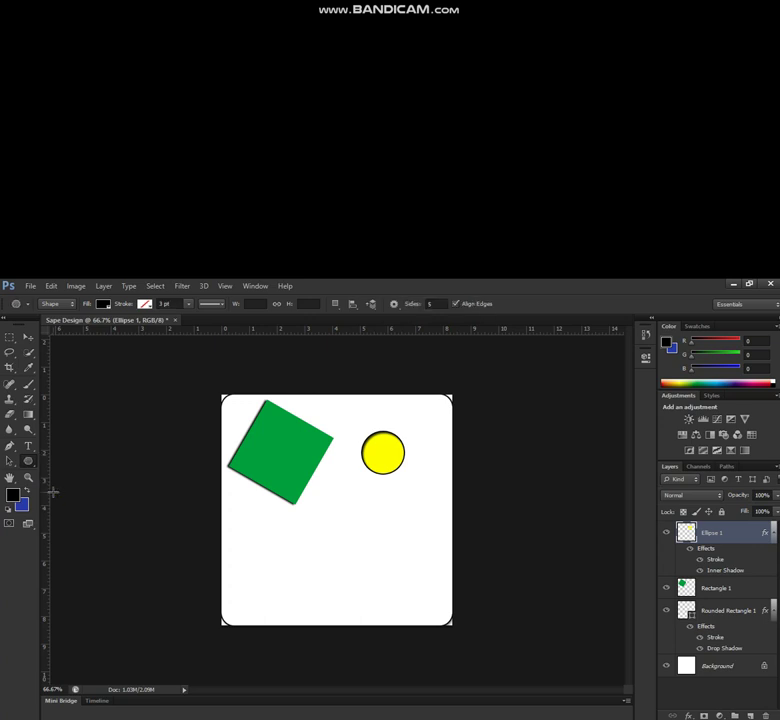
pyautogui.moveTo(316, 530); pyautogui.dragTo(322, 566)
pyautogui.press('v')
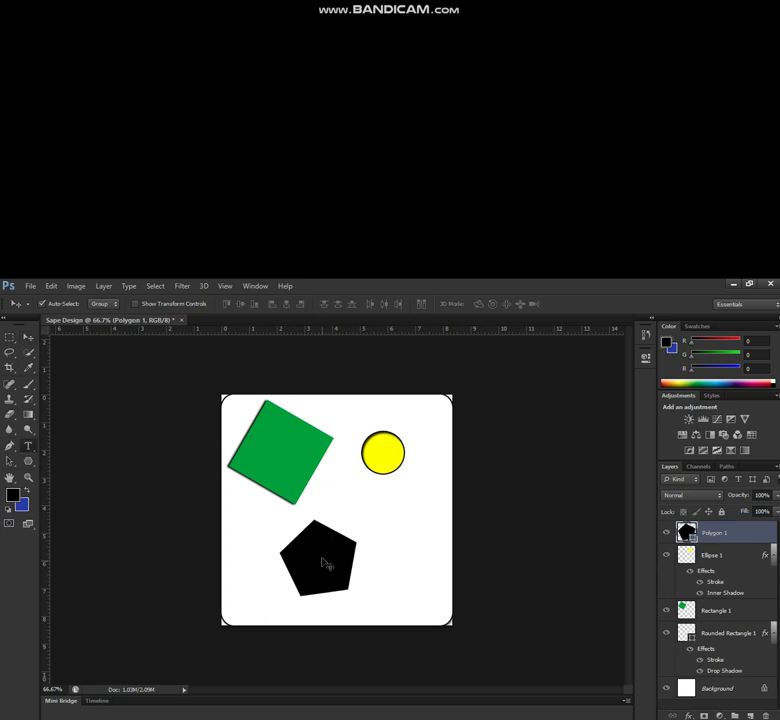
# Change the pentagon's fill to RGB Magenta
pyautogui.press('t')
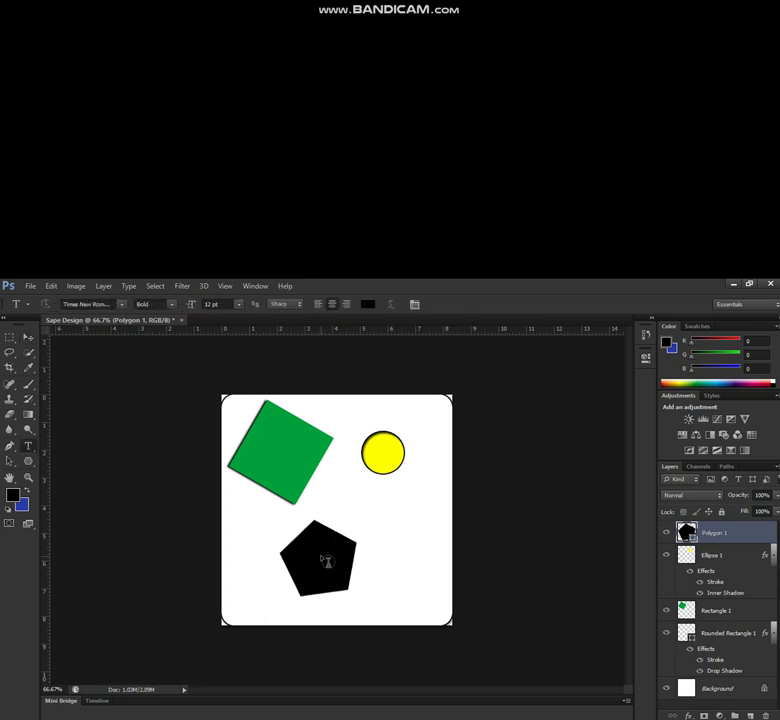
pyautogui.press('u')
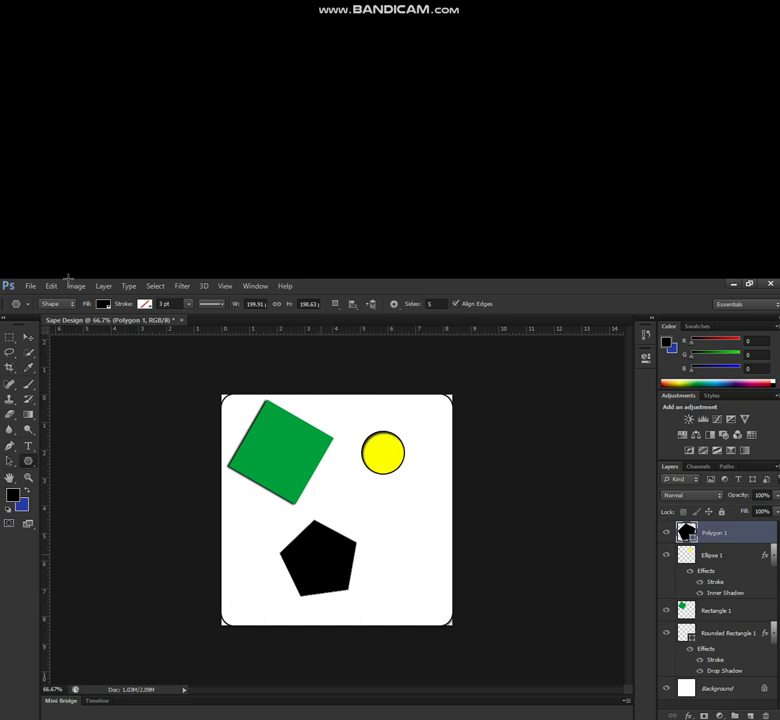
pyautogui.click(106, 306)
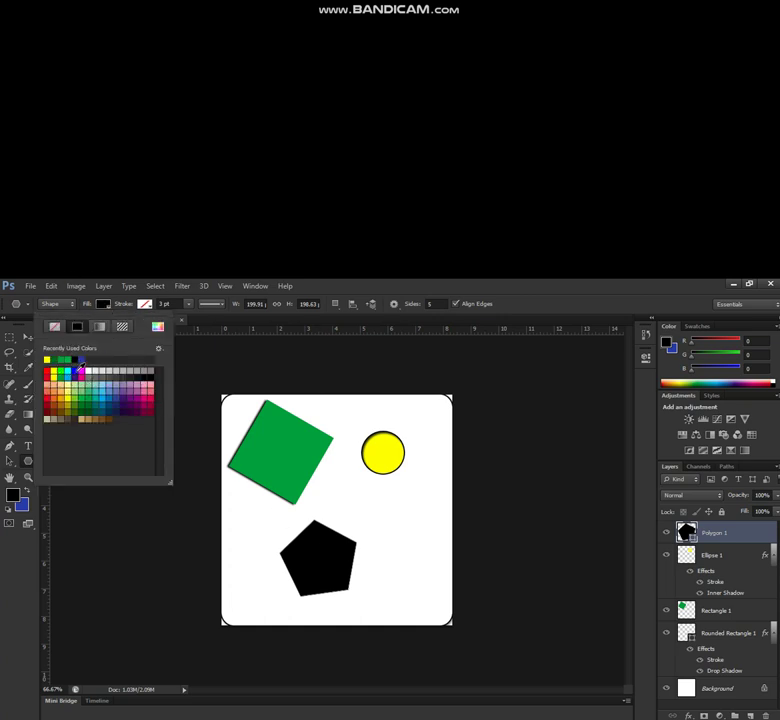
pyautogui.click(78, 372)
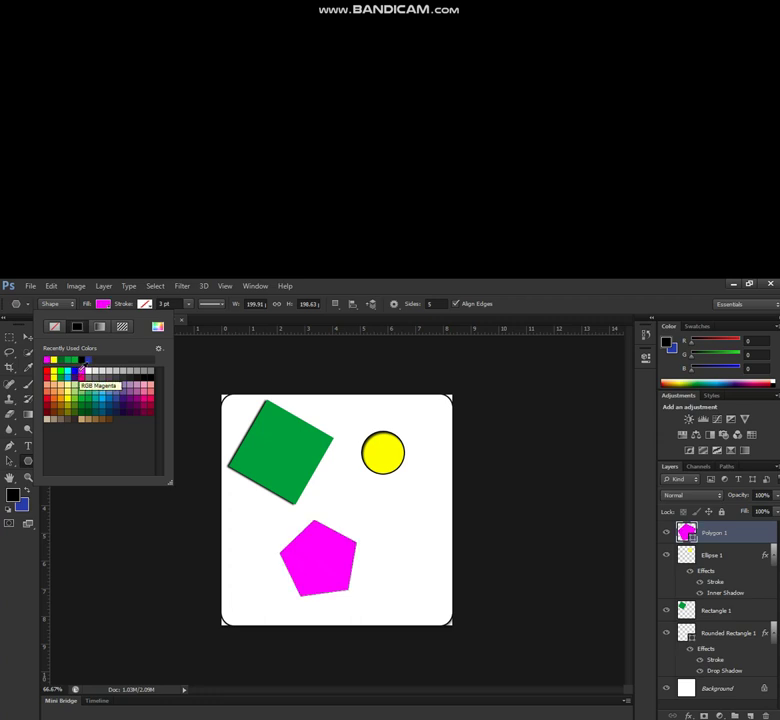
pyautogui.click(100, 306)
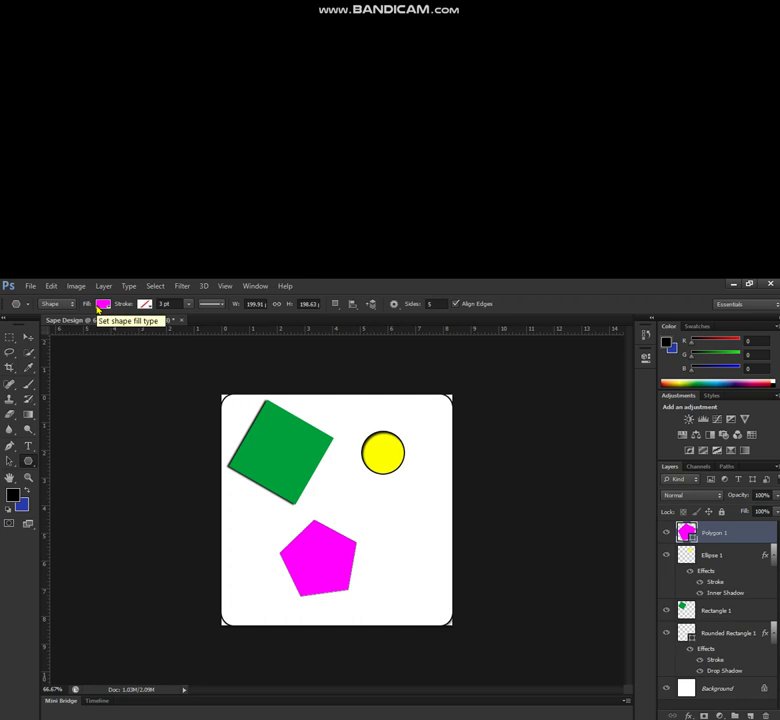
# Add a black outside Stroke of 10 px to the pentagon's layer
pyautogui.rightClick(736, 541)
pyautogui.click(483, 337)
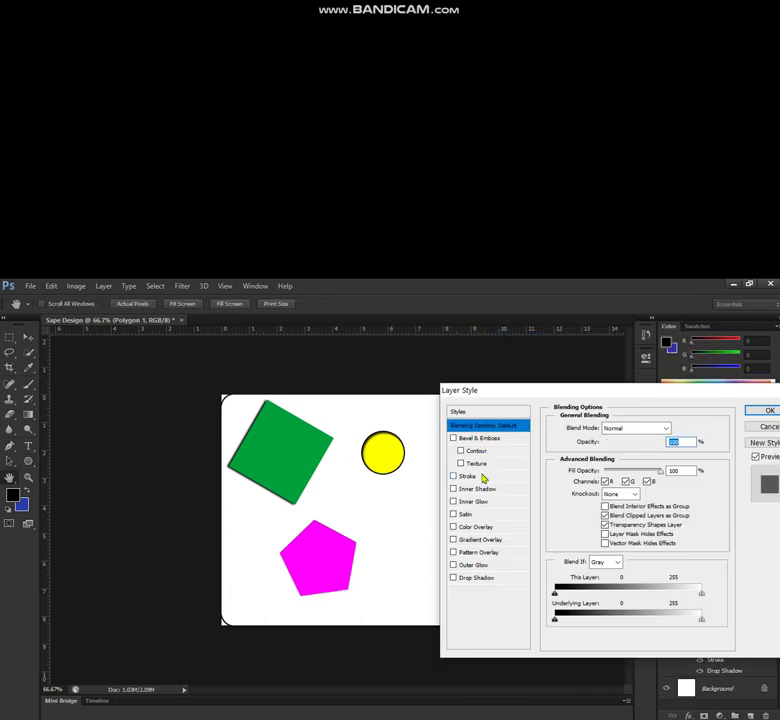
pyautogui.click(484, 476)
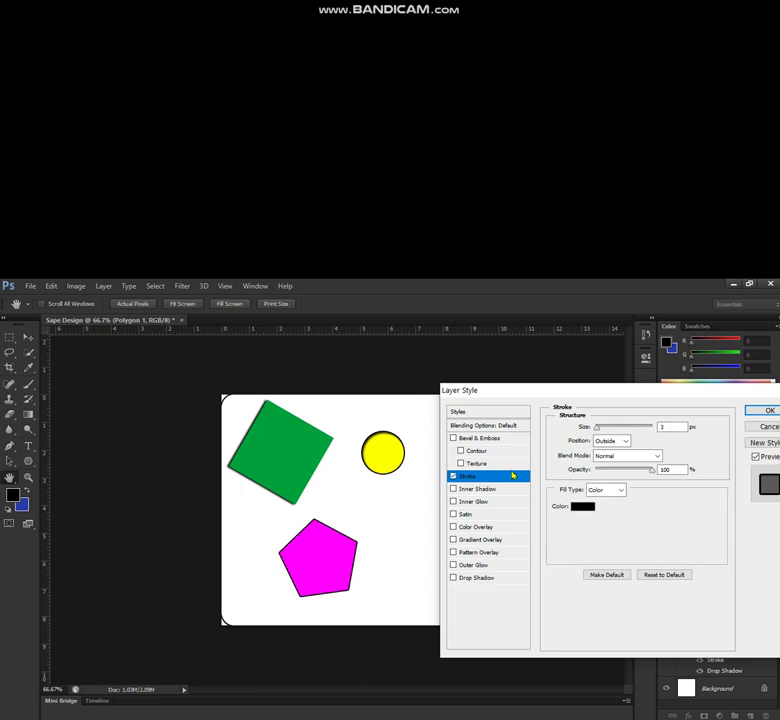
pyautogui.doubleClick(662, 426)
pyautogui.write('10')
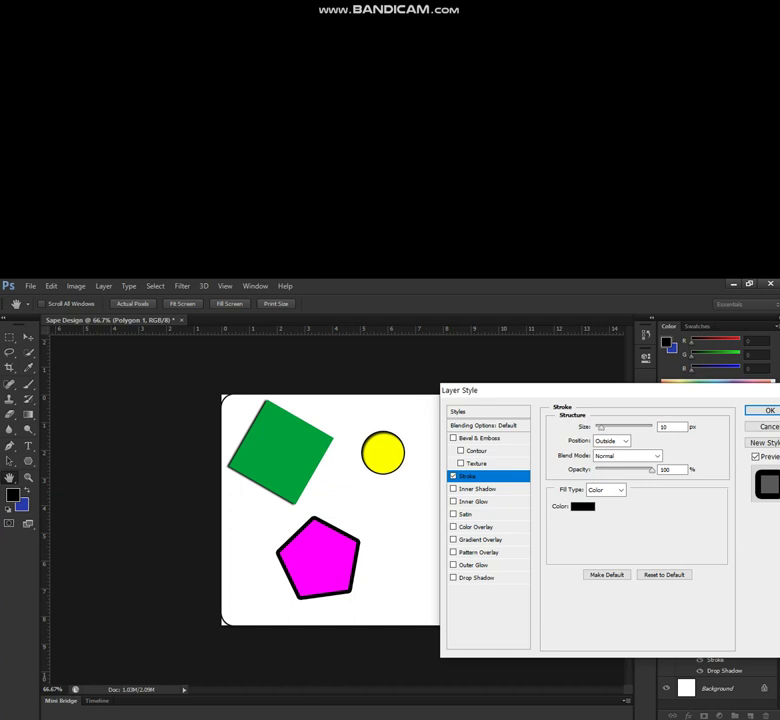
pyautogui.press('Return')
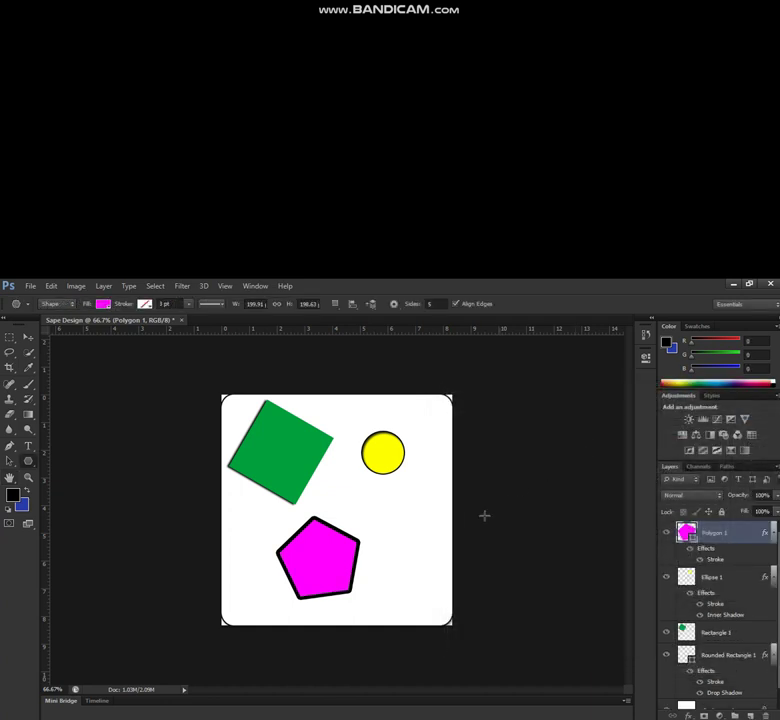
# Shift the pentagon slightly right, rotate it by about 1.6°, and move it up a little
pyautogui.press('v')
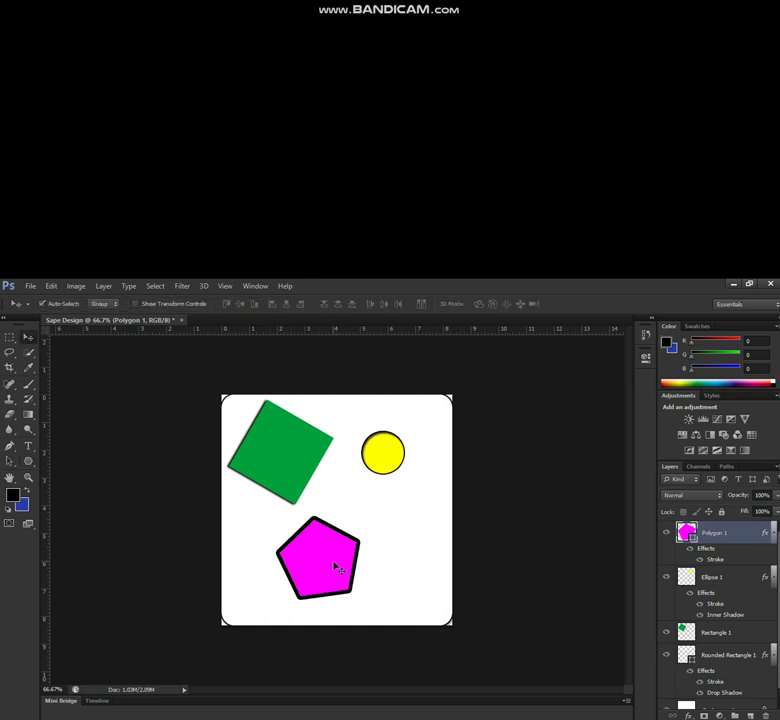
pyautogui.moveTo(337, 563); pyautogui.dragTo(348, 566)
pyautogui.hotkey('ctrl', 't')
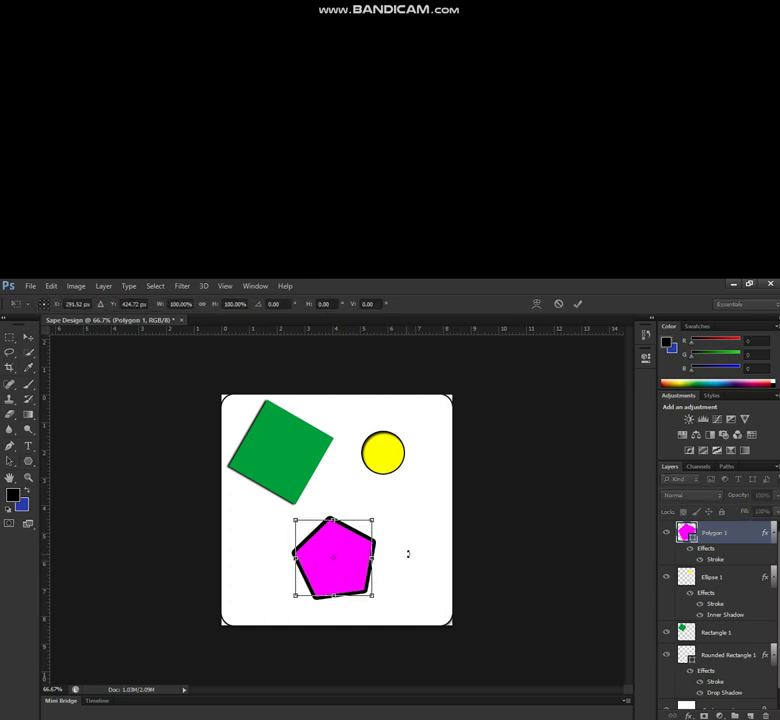
pyautogui.moveTo(409, 555)
pyautogui.mouseDown()
pyautogui.moveTo(409, 565)
pyautogui.moveTo(417, 552)
pyautogui.mouseUp()
pyautogui.press('Return')
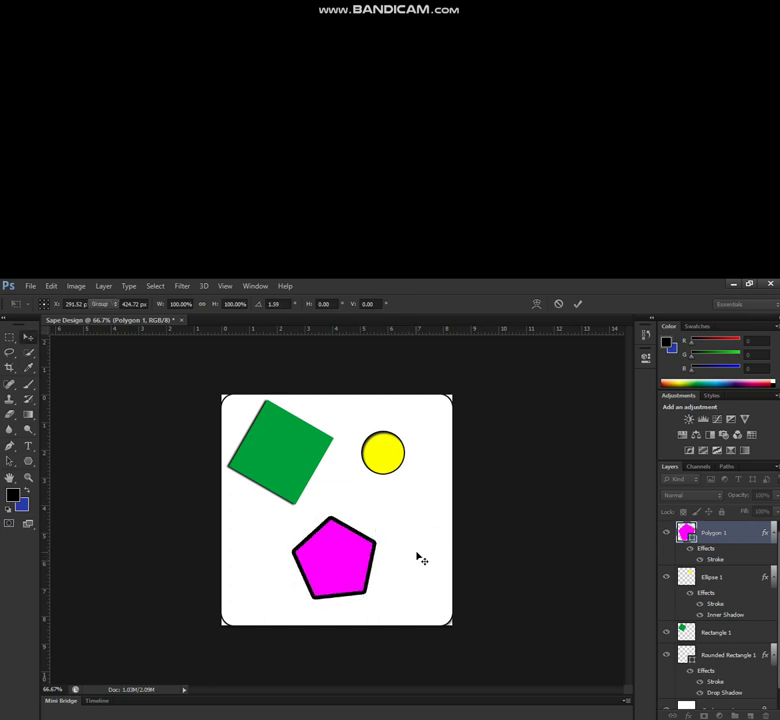
pyautogui.moveTo(333, 567); pyautogui.dragTo(332, 556)
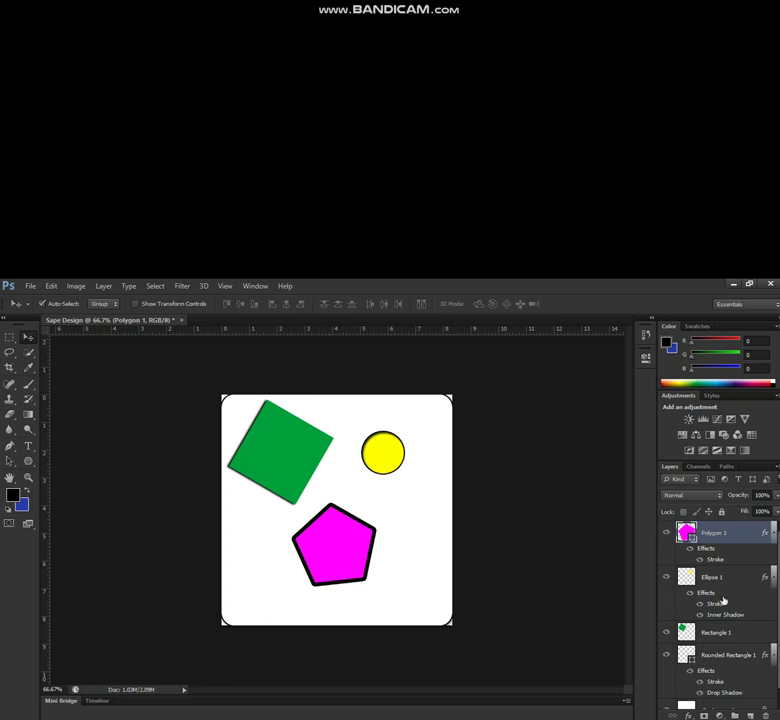
# Save the document to the Desktop as Sape Design in Photoshop PSD format with Maximize Compatibility on
pyautogui.scroll(-1, 752, 602)
pyautogui.scroll(1, 749, 602)
pyautogui.hotkey('ctrl', 'shift', 's')
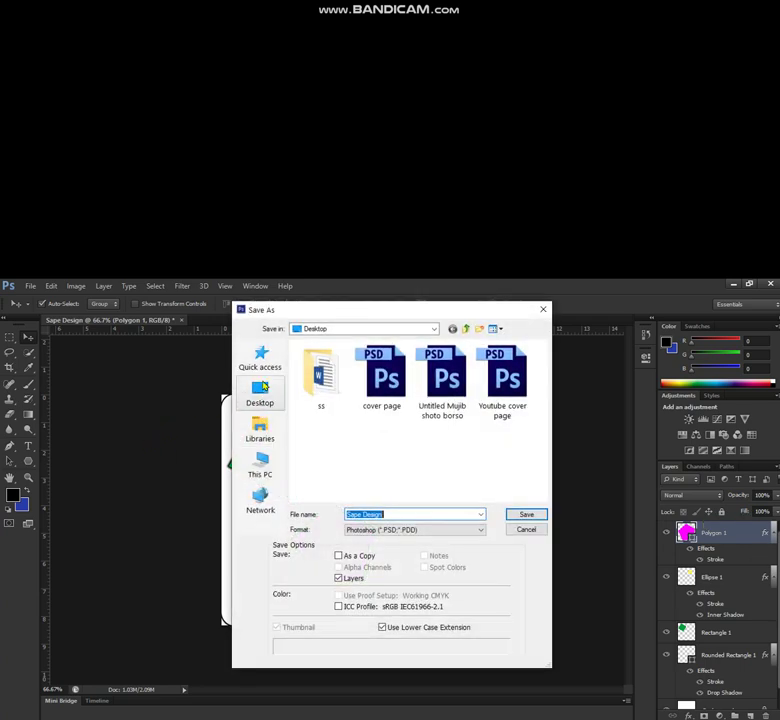
pyautogui.click(262, 402)
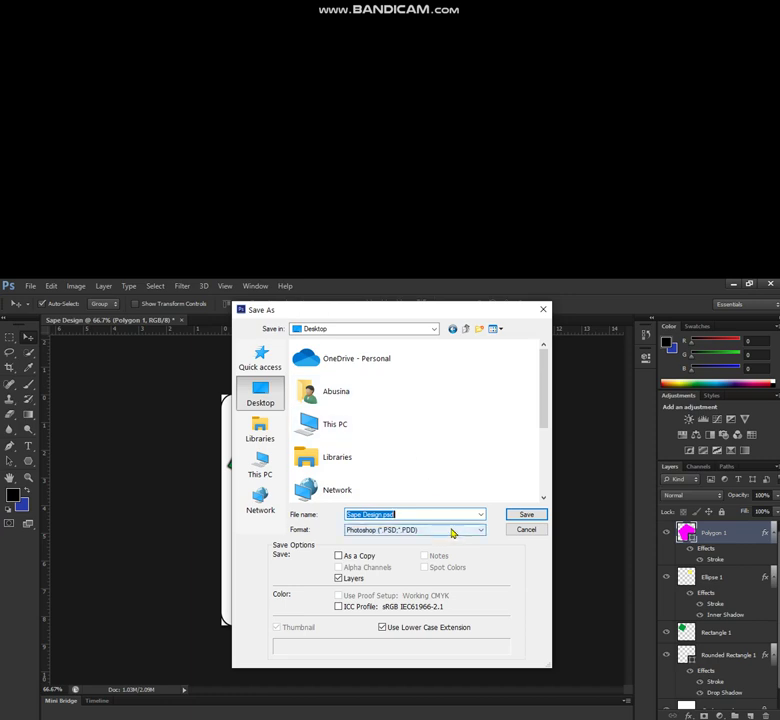
pyautogui.click(420, 516)
pyautogui.press('BackSpace')
pyautogui.press('BackSpace')
pyautogui.press('BackSpace')
pyautogui.press('BackSpace')
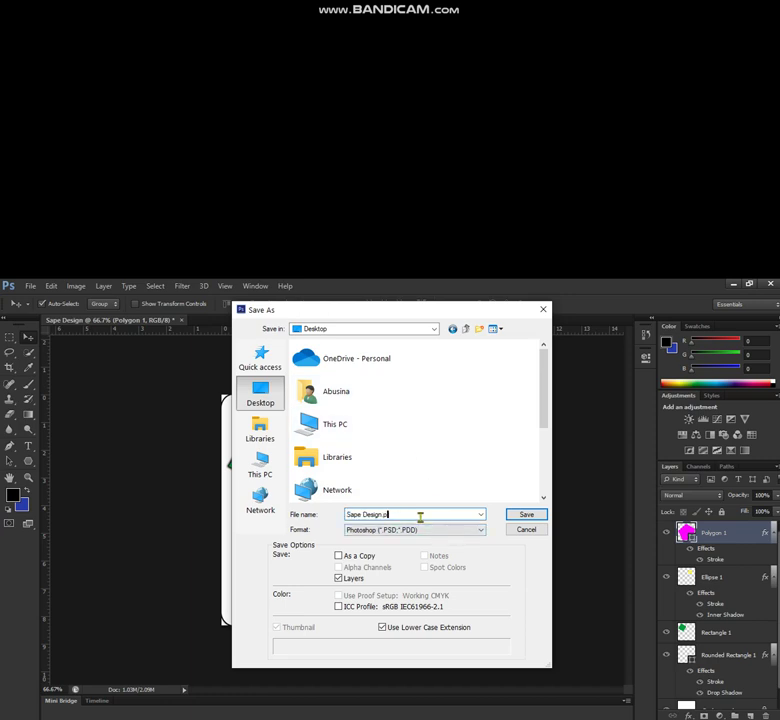
pyautogui.click(518, 515)
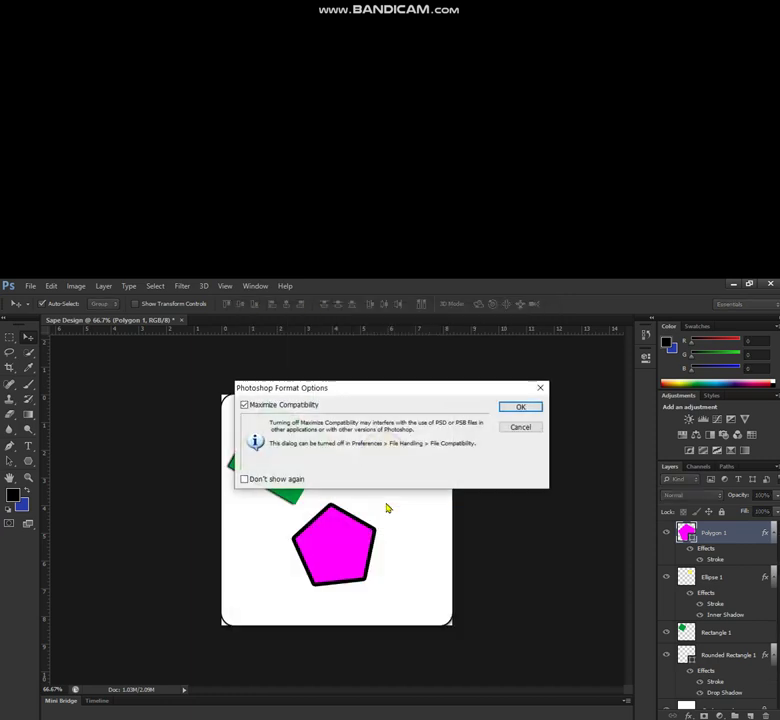
pyautogui.click(518, 410)
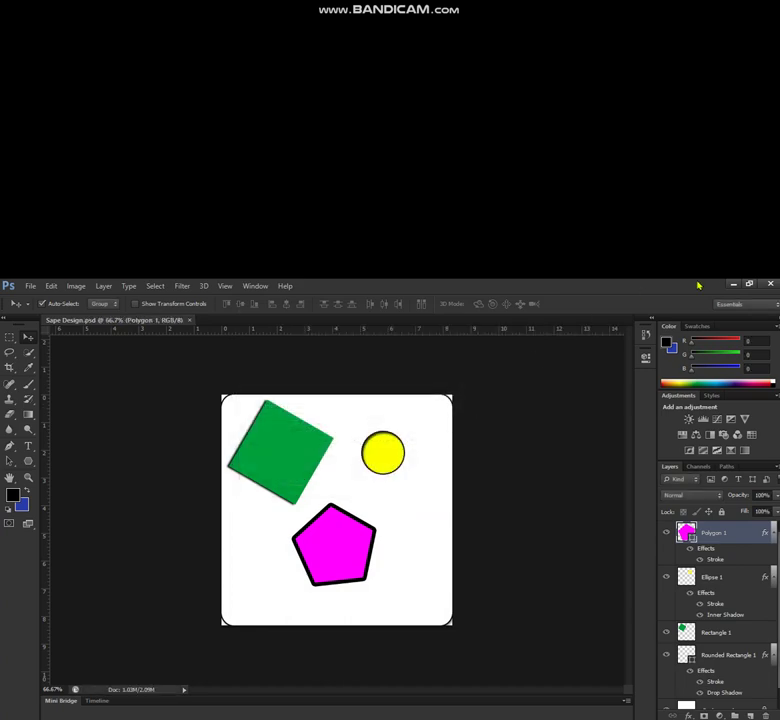
# Switch to the desktop, refresh it, and open the saved Sape Design file in Photoshop
pyautogui.click(770, 284)
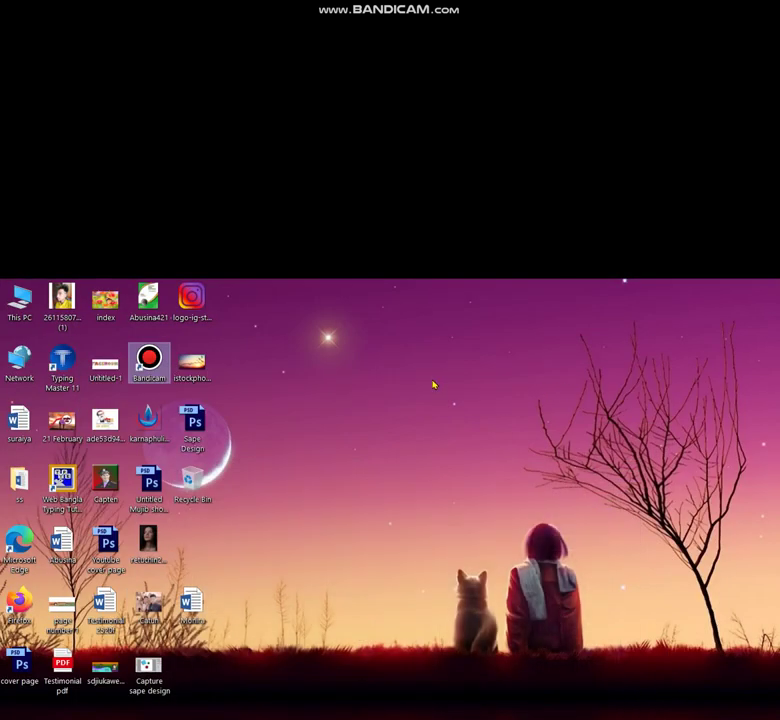
pyautogui.rightClick(326, 393)
pyautogui.click(365, 426)
pyautogui.doubleClick(192, 425)
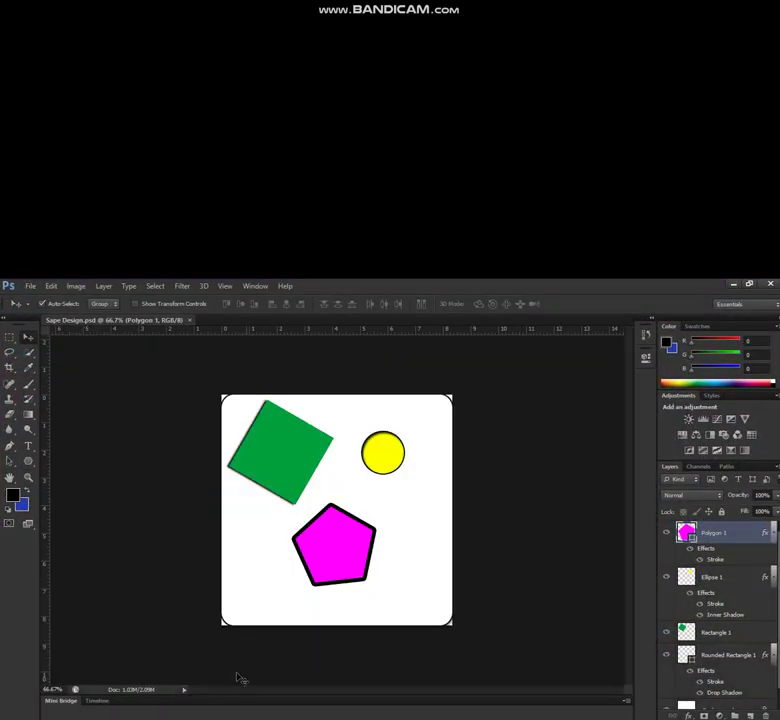
# Check the saved design's layers and their effects, and select the yellow circle's layer
pyautogui.moveTo(423, 709)
pyautogui.scroll(-1, 708, 650)
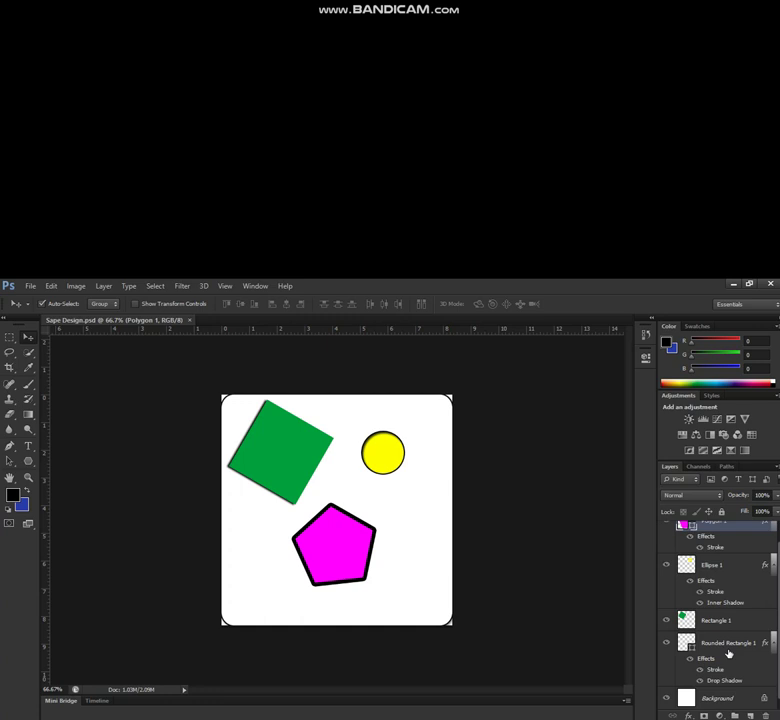
pyautogui.scroll(1, 735, 610)
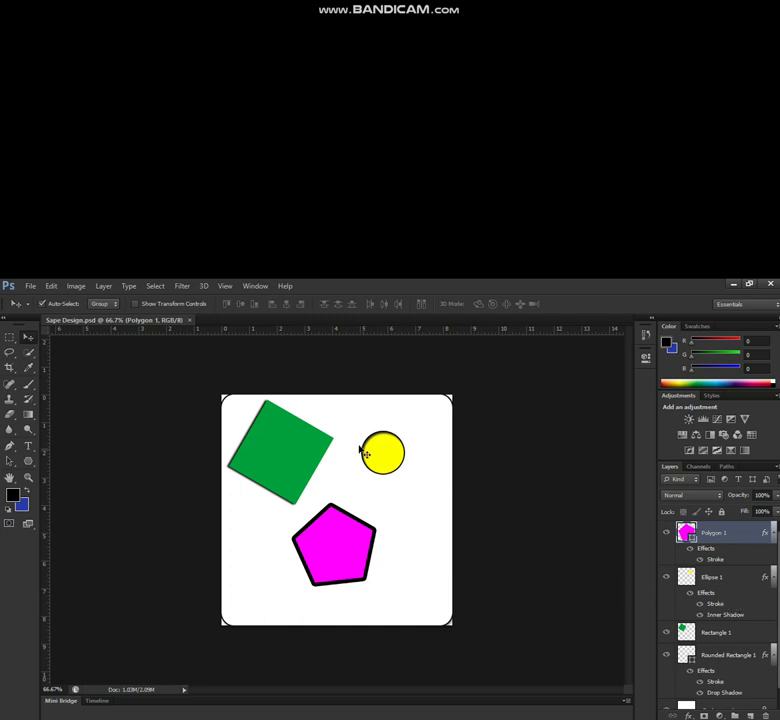
pyautogui.click(402, 455)
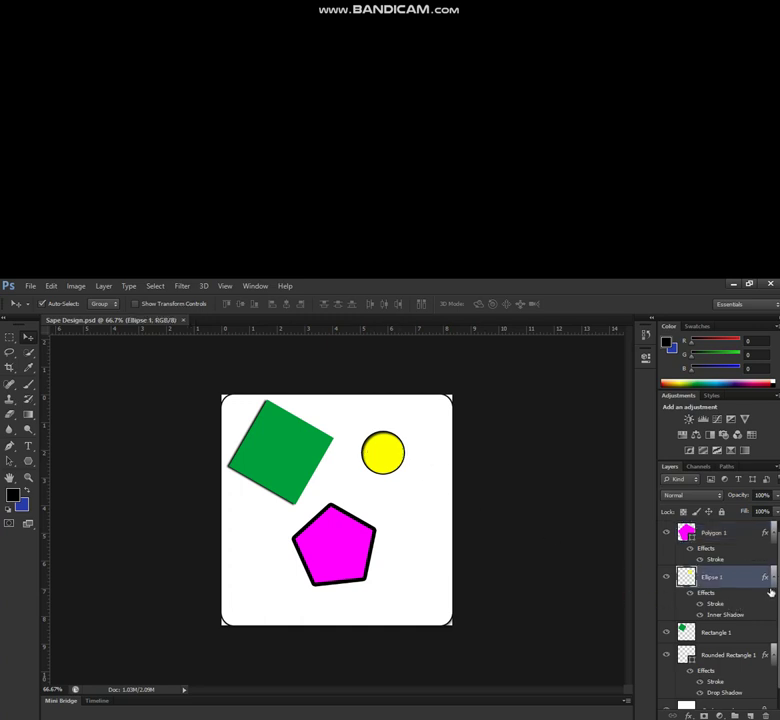